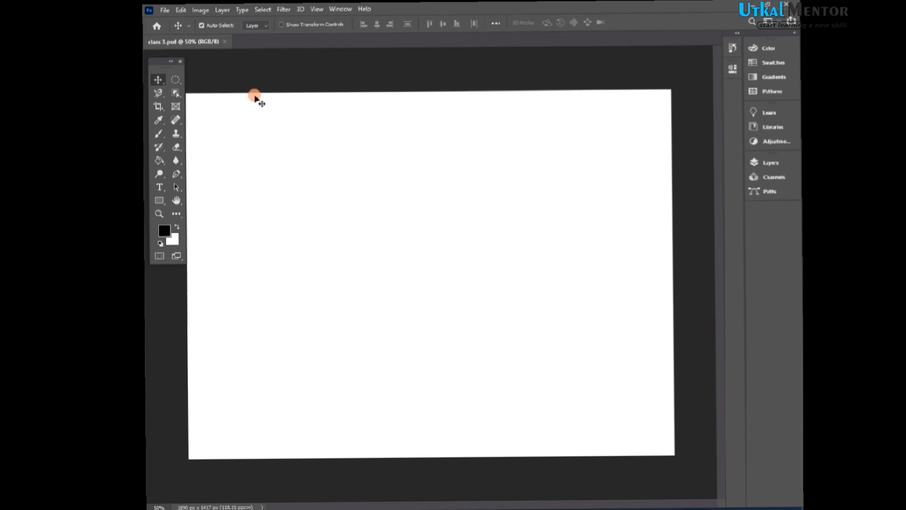
- Open the Layers panel, reposition it over the canvas, and close it
click(774, 164)
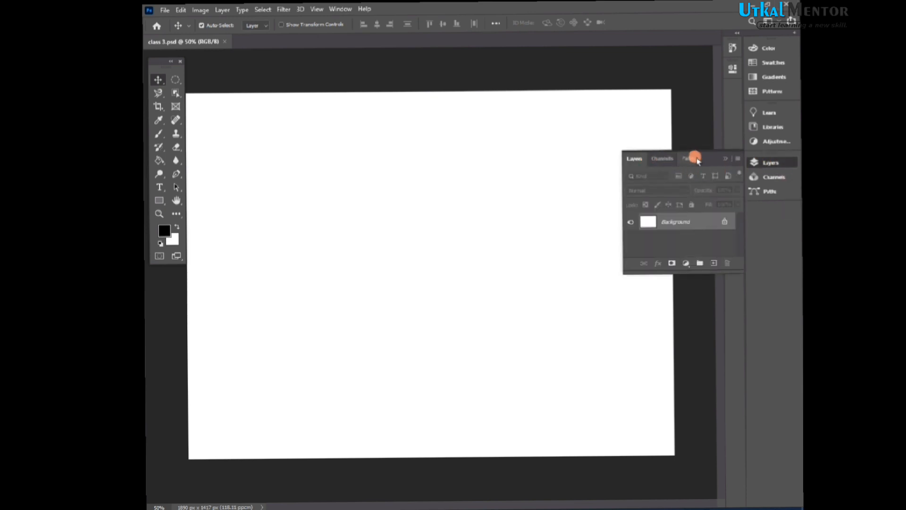
drag(708, 154, 684, 200)
drag(676, 248, 649, 232)
drag(655, 198, 687, 192)
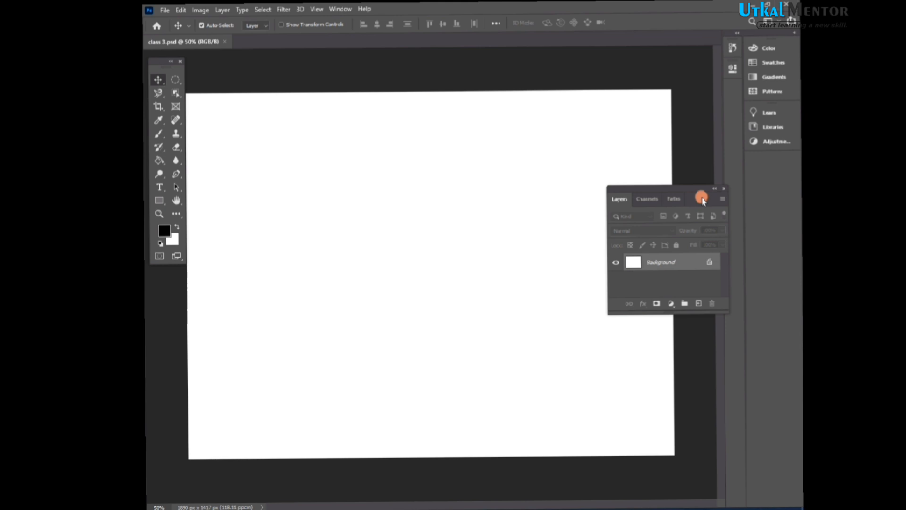
click(724, 188)
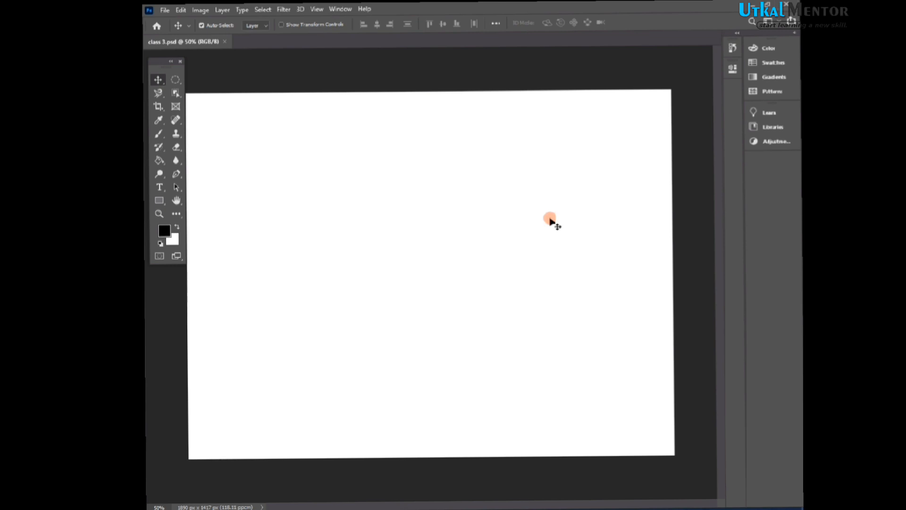
- Reopen the Layers panel from the Window menu and close it again
click(341, 9)
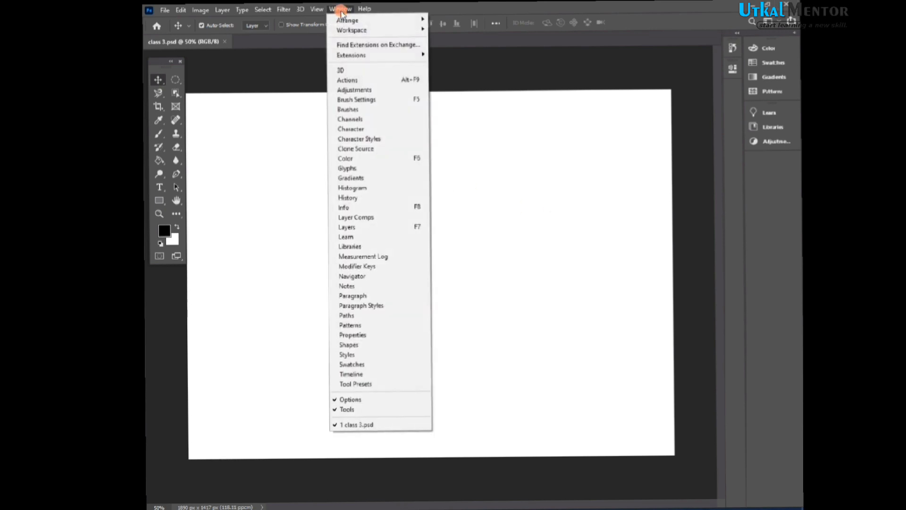
click(375, 227)
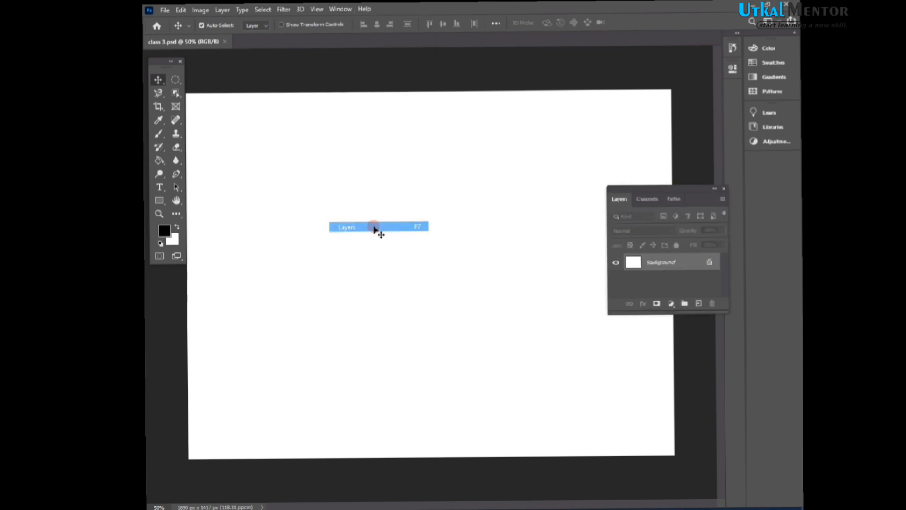
click(721, 189)
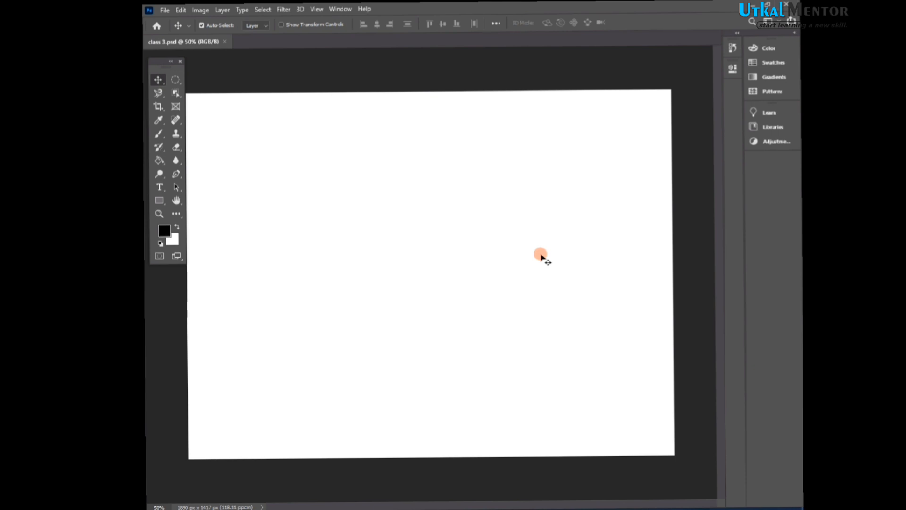
- Reopen the Layers panel and move it slightly up and to the left
key(F7)
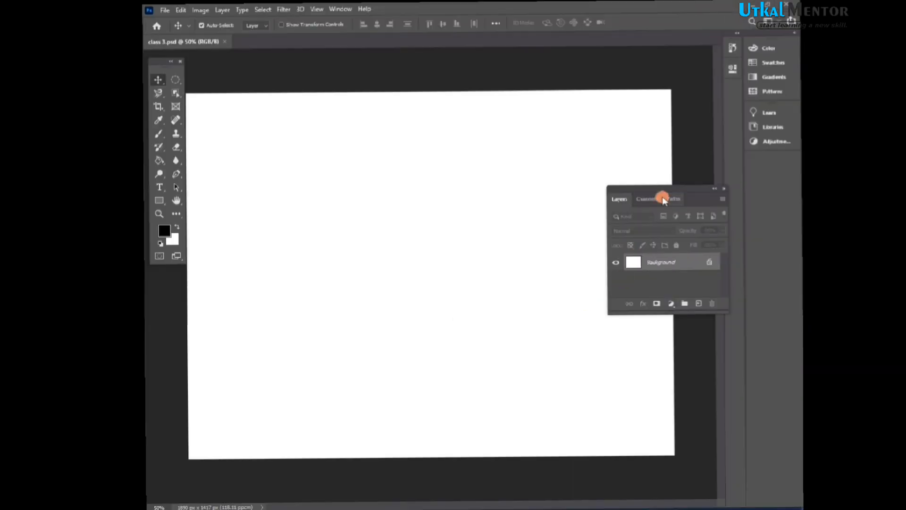
drag(665, 188, 656, 203)
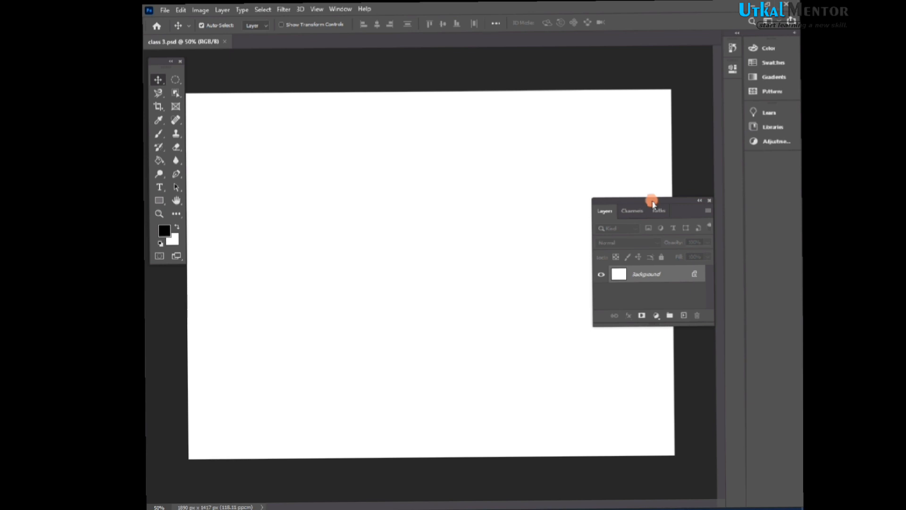
mouse_move(653, 204)
mouse_down()
mouse_move(629, 201)
mouse_move(647, 187)
mouse_up()
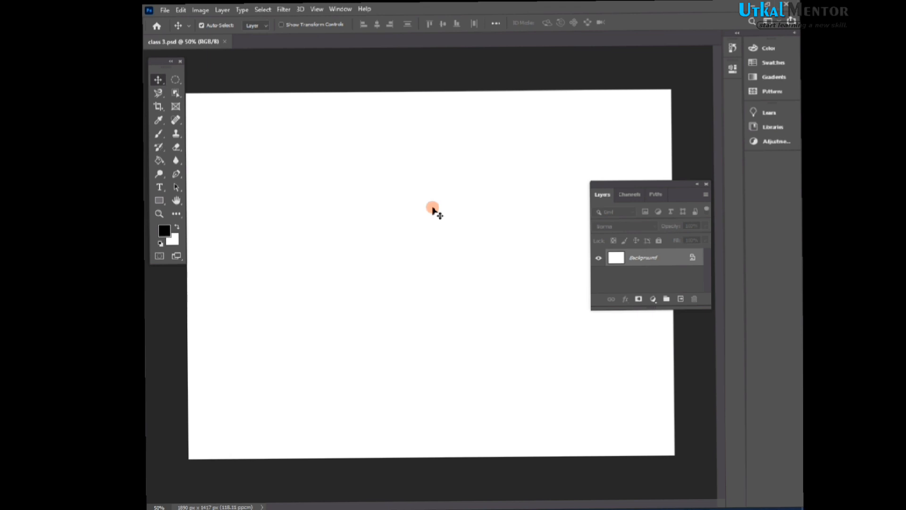
- Select the Brush tool and paint a few black strokes directly on the Background layer
click(159, 133)
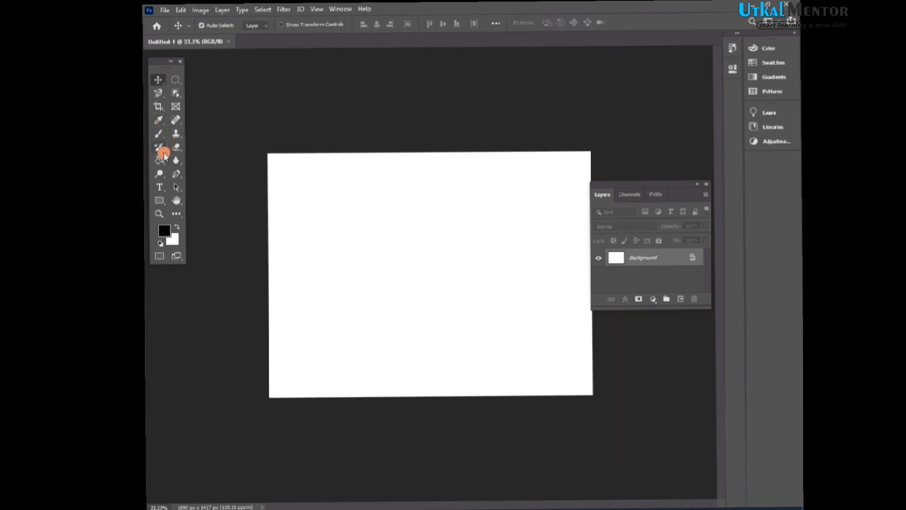
click(159, 134)
mouse_move(344, 258)
mouse_down()
mouse_move(340, 283)
mouse_move(414, 298)
mouse_up()
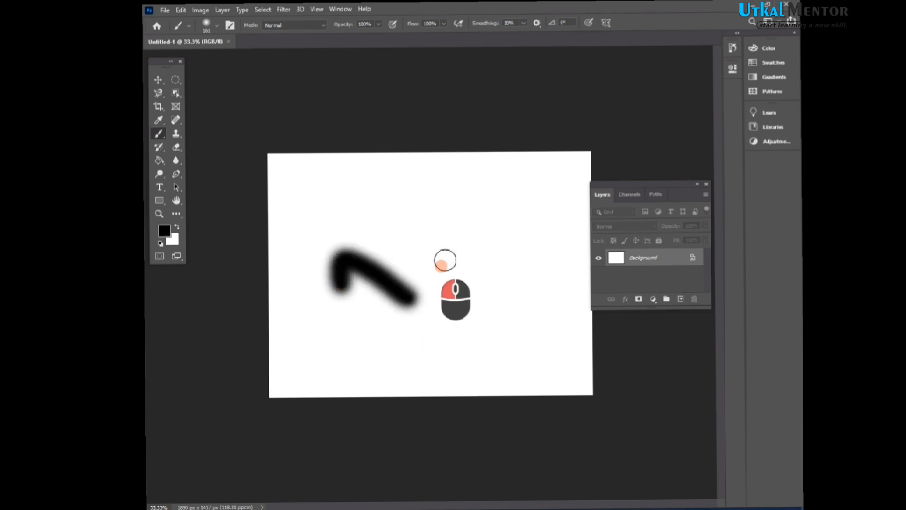
drag(445, 260, 443, 259)
drag(473, 262, 480, 277)
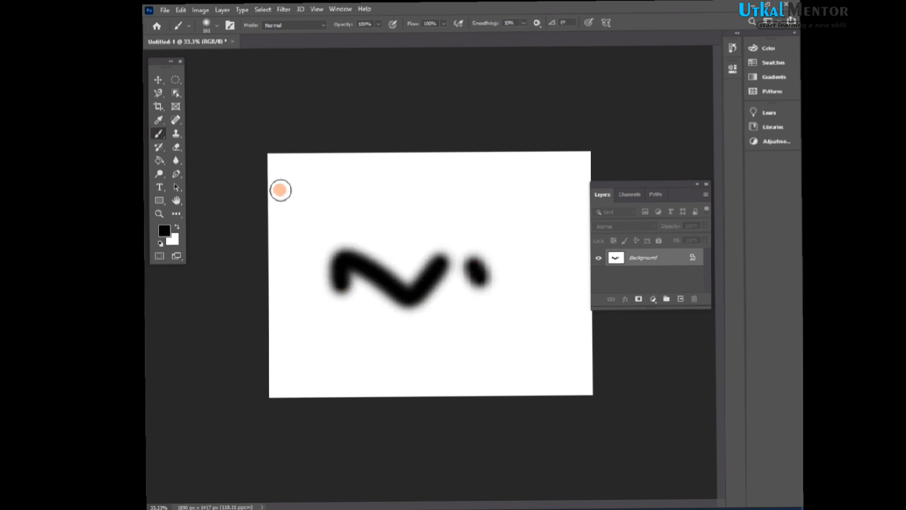
- Try to move the painted Background with the Move tool, cancel the conversion, and undo the brush strokes
key(v)
drag(382, 264, 404, 297)
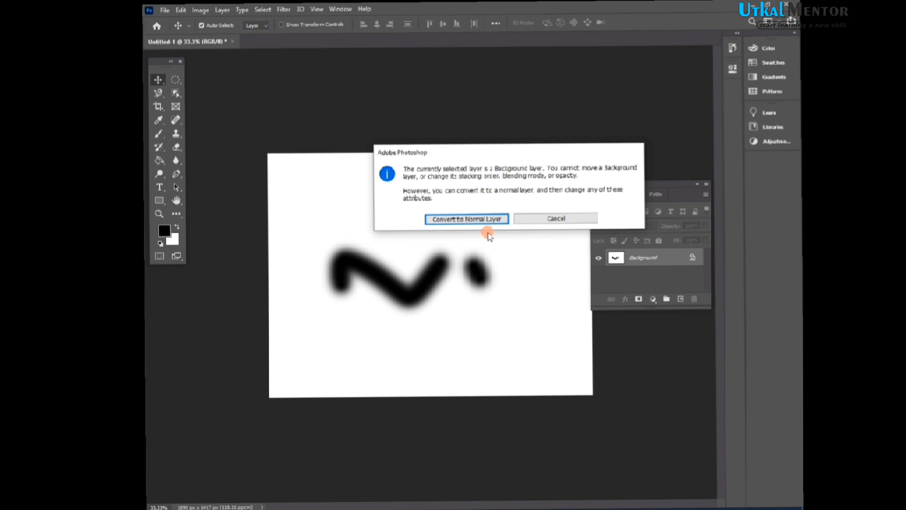
click(542, 218)
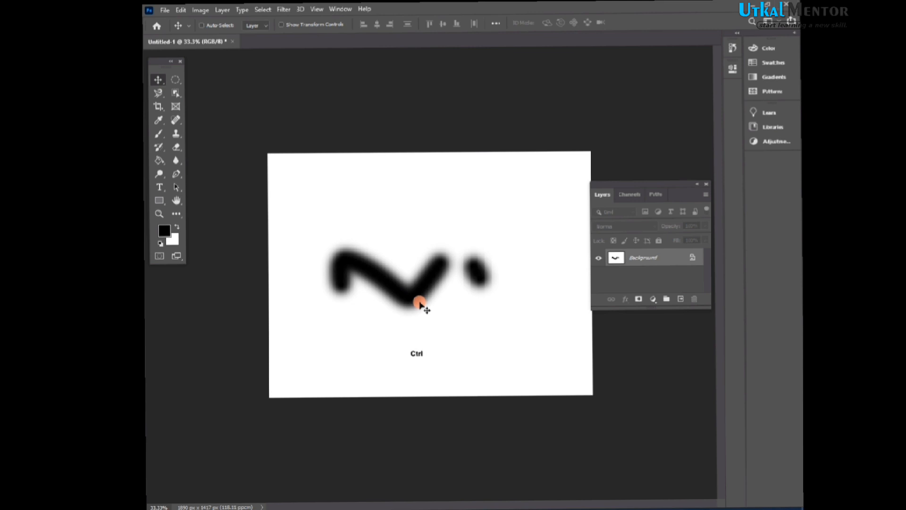
key(ctrl+z)
key(ctrl+z)
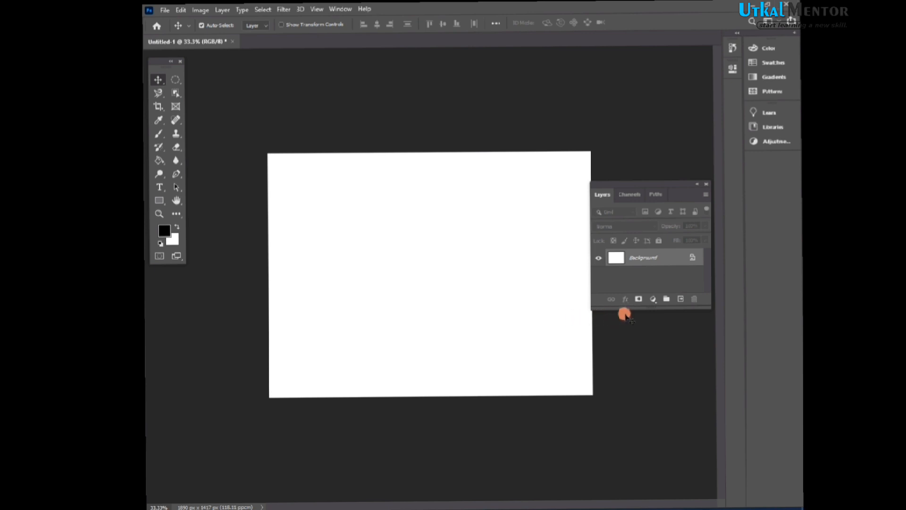
- Add a new empty layer and toggle the Background layer's visibility off and back on
click(681, 300)
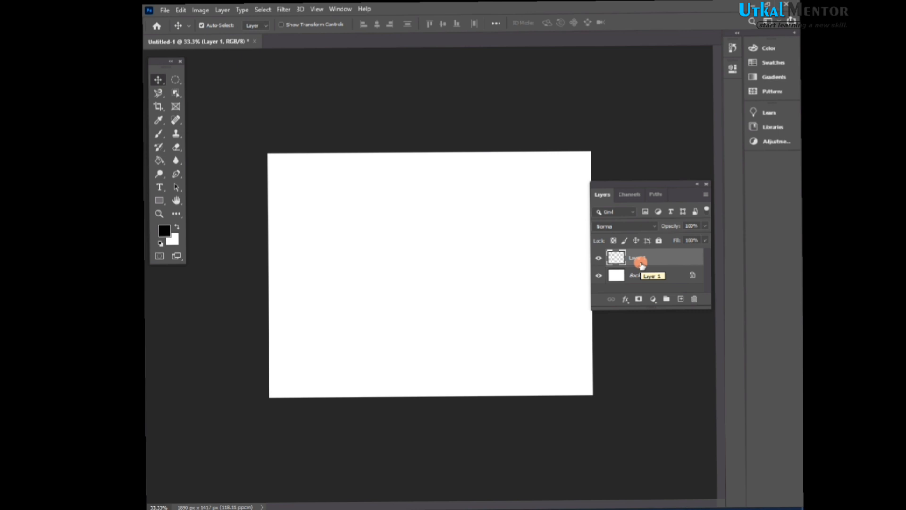
click(598, 276)
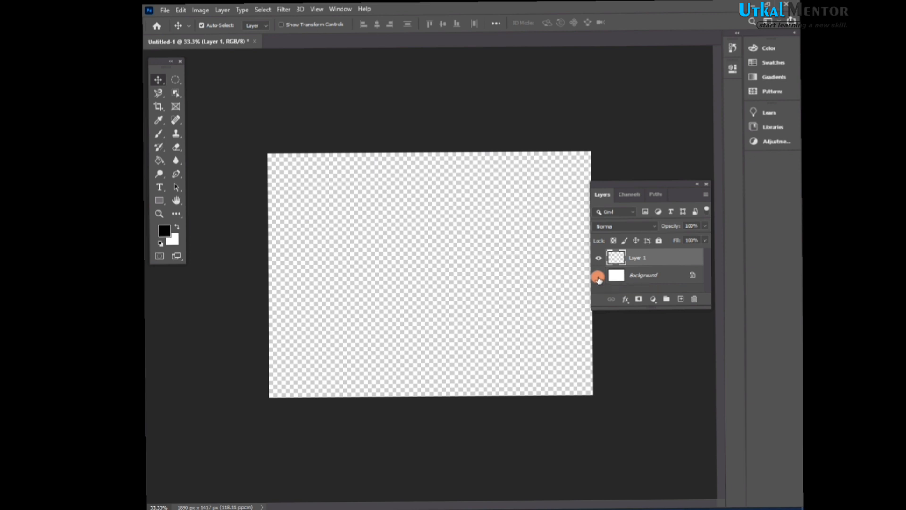
click(599, 277)
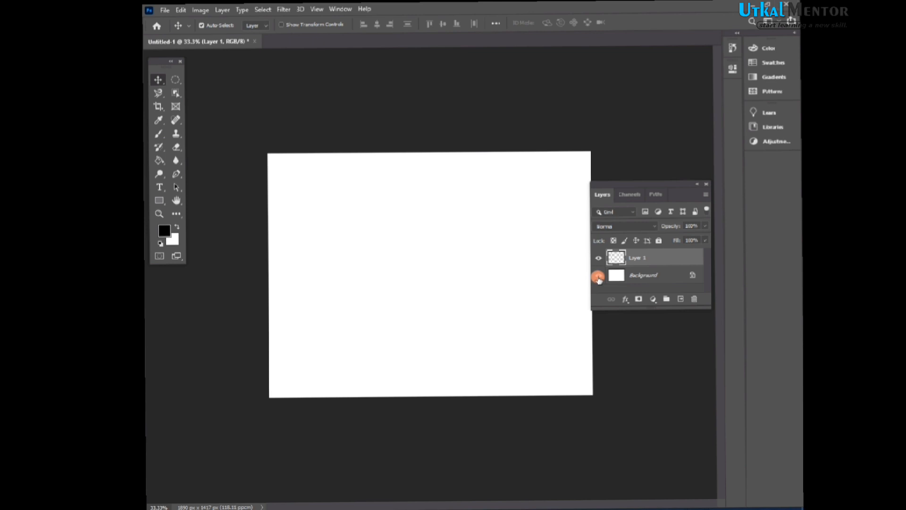
- Paint a curved black stroke on Layer 1 with the Brush tool
click(159, 133)
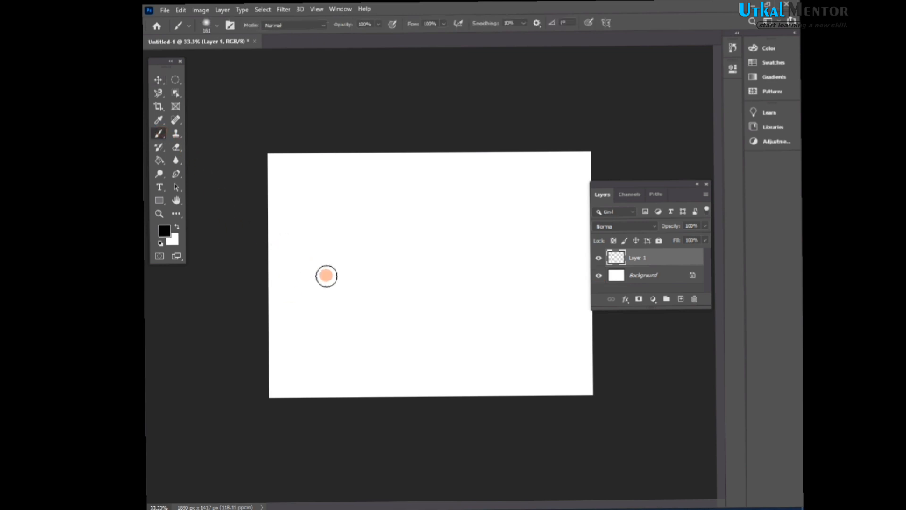
mouse_move(326, 275)
mouse_down()
mouse_move(369, 251)
mouse_move(355, 282)
mouse_move(417, 223)
mouse_move(442, 301)
mouse_up()
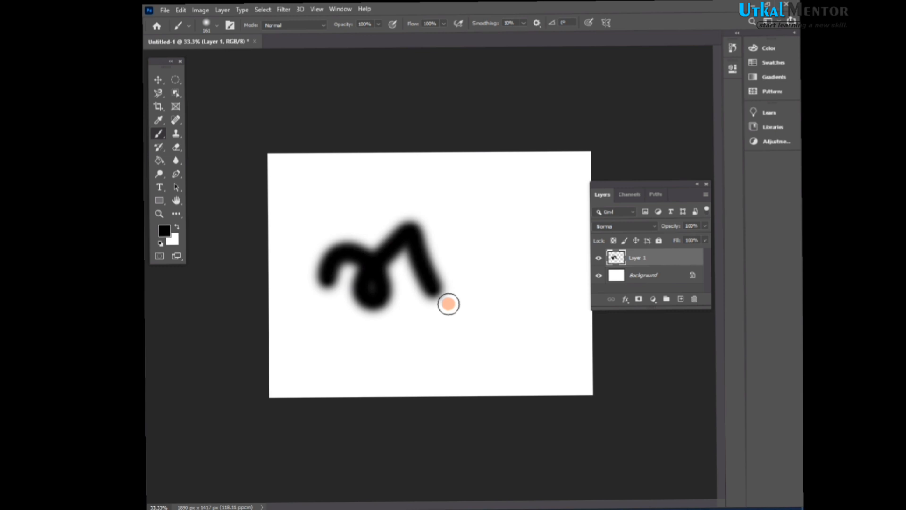
- Reposition the painted stroke with the Move tool, then delete Layer 1
key(v)
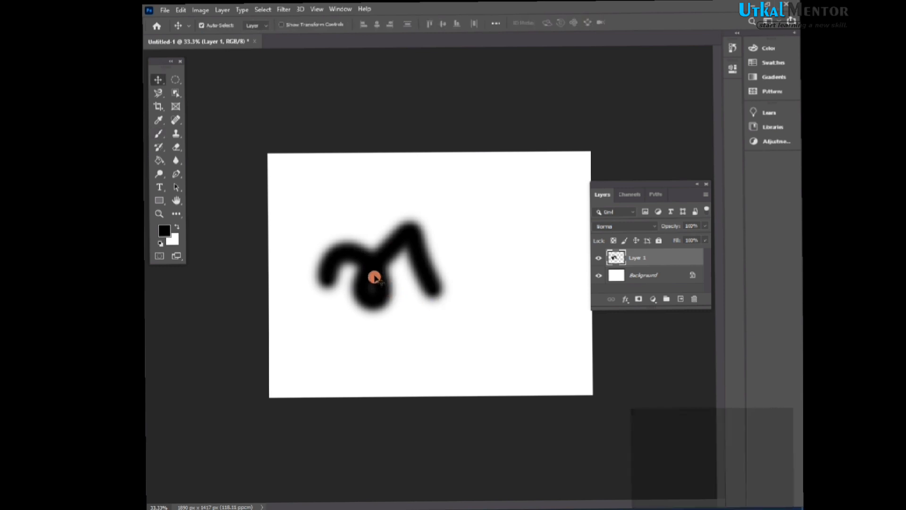
mouse_move(374, 277)
mouse_down()
mouse_move(439, 241)
mouse_move(408, 283)
mouse_move(470, 259)
mouse_up()
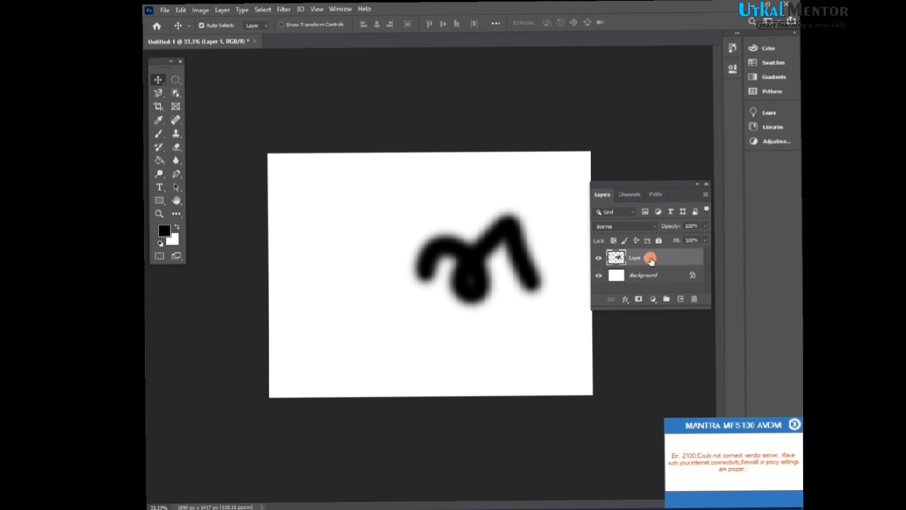
mouse_move(485, 257)
mouse_down()
mouse_move(421, 222)
mouse_move(406, 253)
mouse_move(408, 272)
mouse_move(505, 218)
mouse_move(316, 263)
mouse_move(433, 318)
mouse_move(520, 231)
mouse_move(410, 257)
mouse_move(430, 251)
mouse_up()
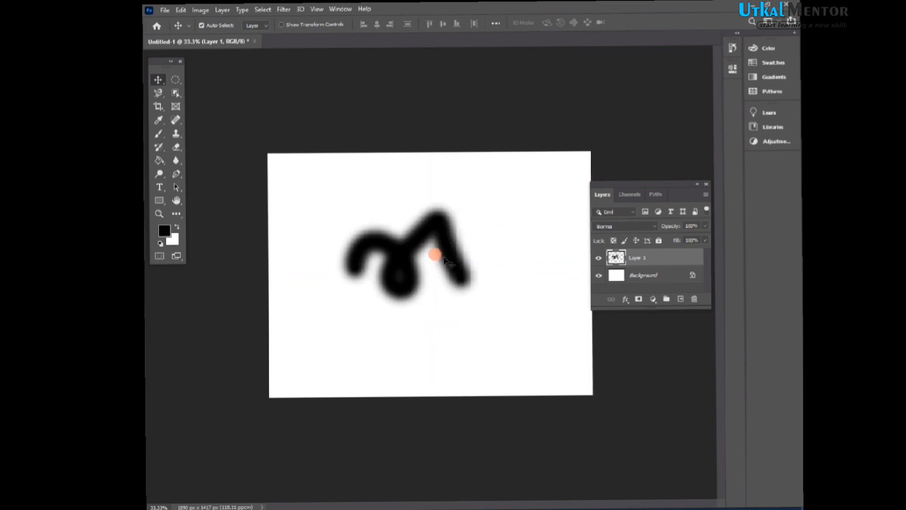
click(657, 260)
mouse_move(658, 260)
mouse_down()
mouse_move(665, 281)
mouse_move(695, 302)
mouse_up()
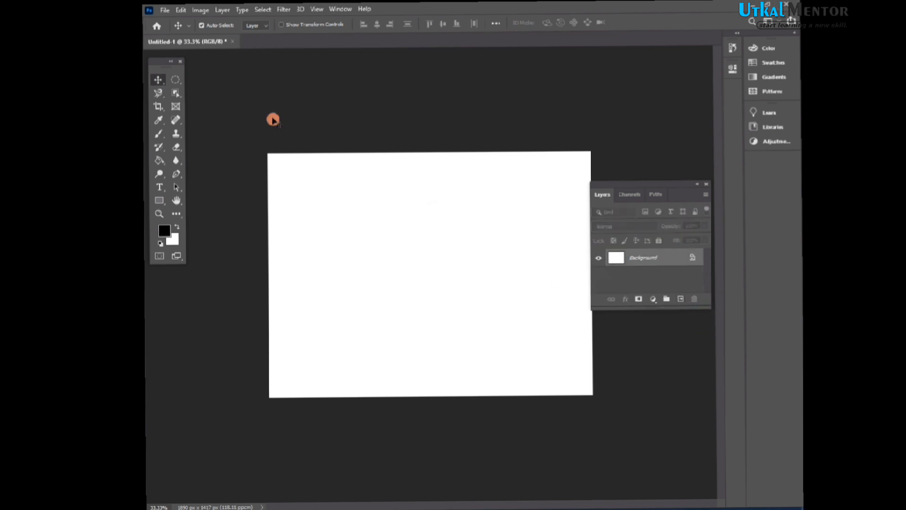
- Create a new layer from the Layer menu with the default name, then delete it
click(222, 10)
mouse_move(264, 21)
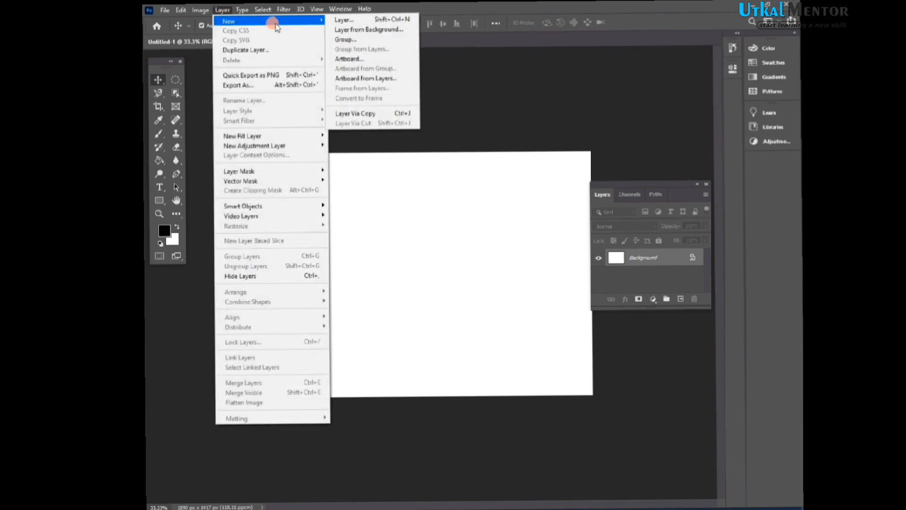
click(346, 20)
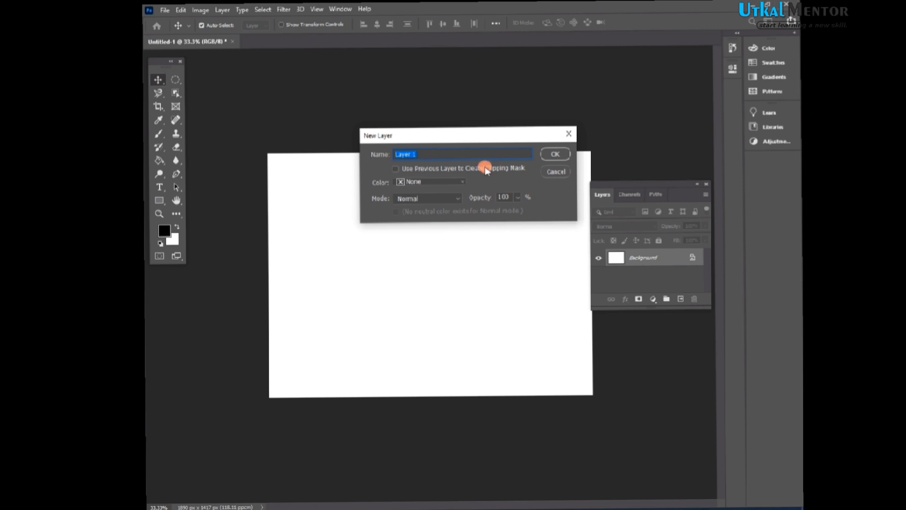
click(562, 158)
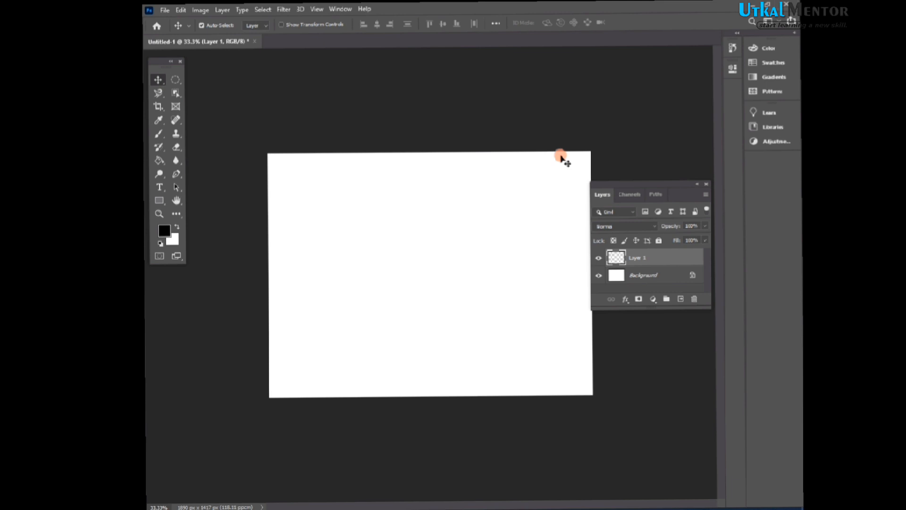
key(BackSpace)
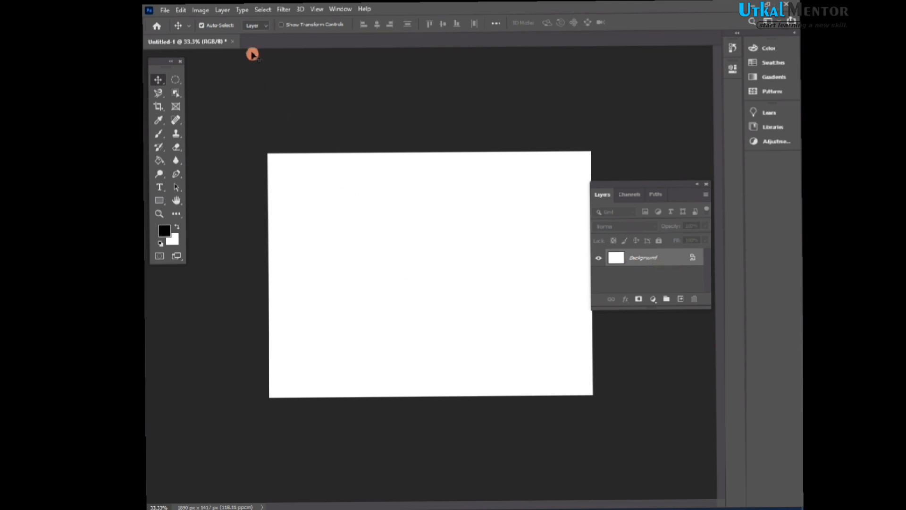
click(232, 15)
mouse_move(236, 20)
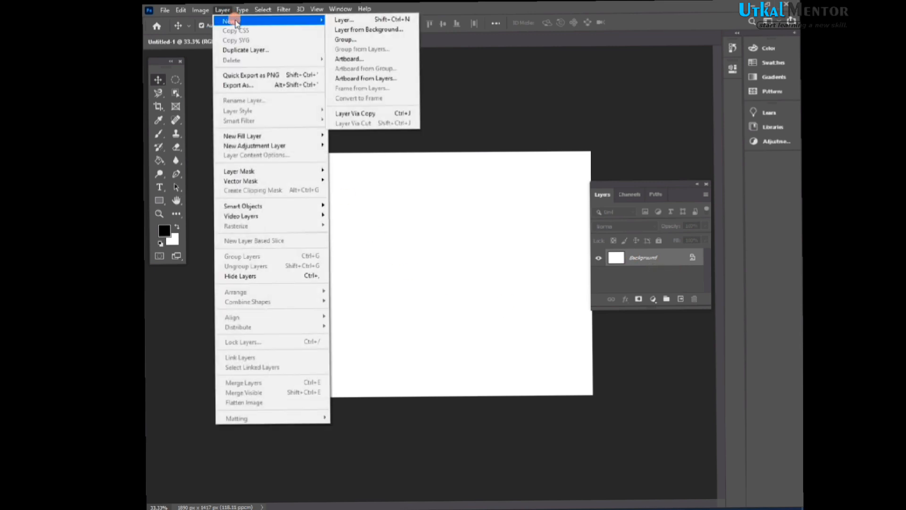
click(480, 137)
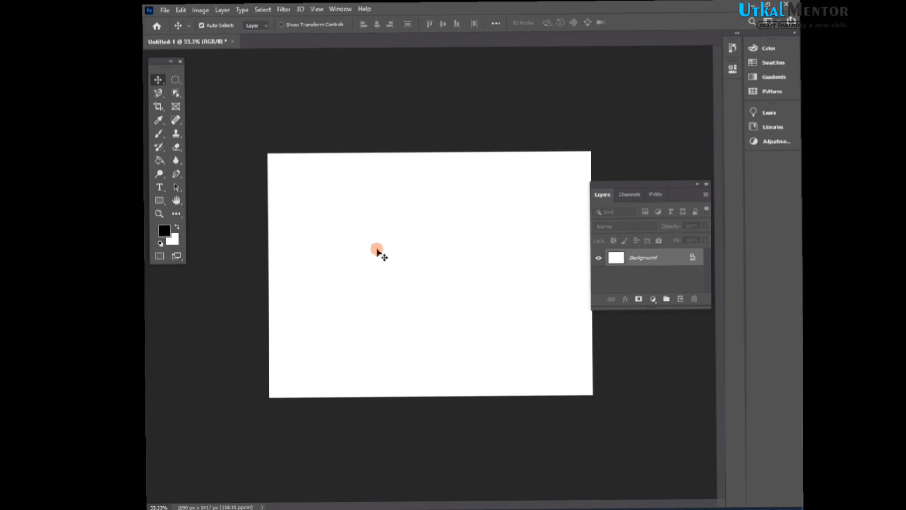
- Create another new layer through the New Layer dialog with the default name and delete it again
key(shift)
key(ctrl+shift+n)
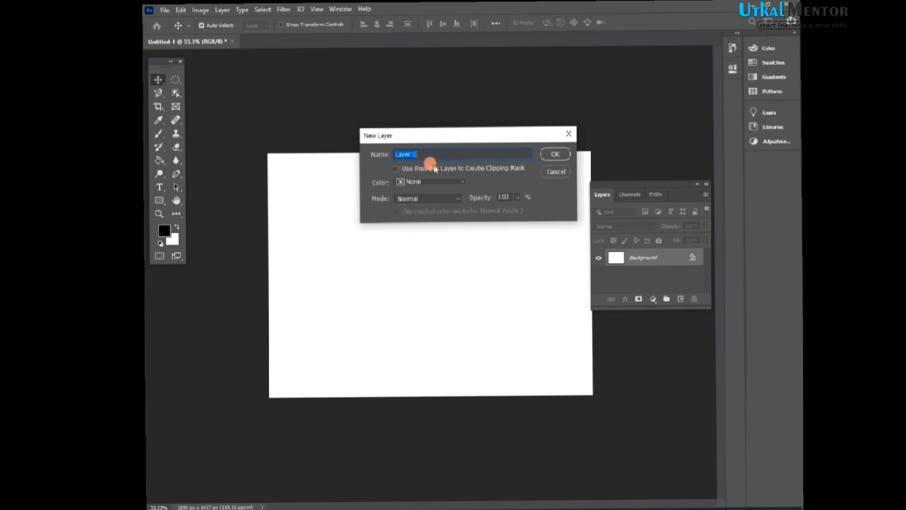
click(555, 154)
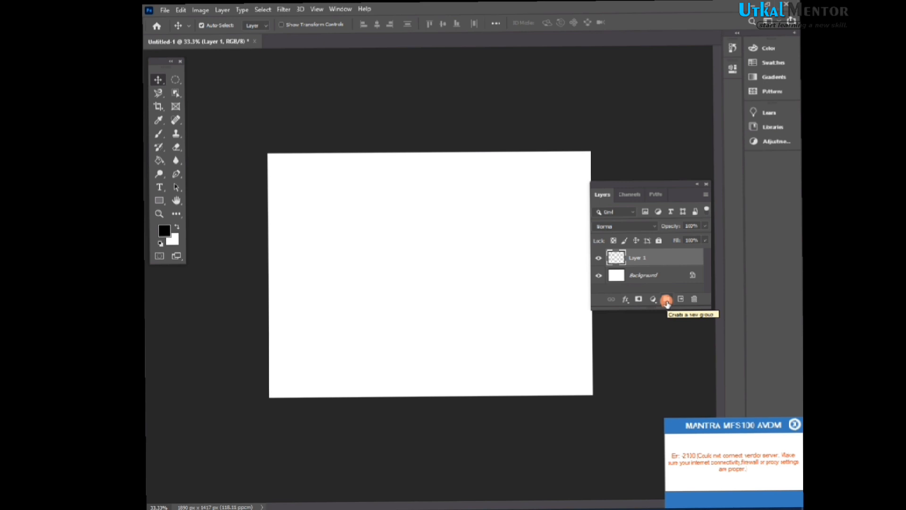
drag(667, 259, 694, 298)
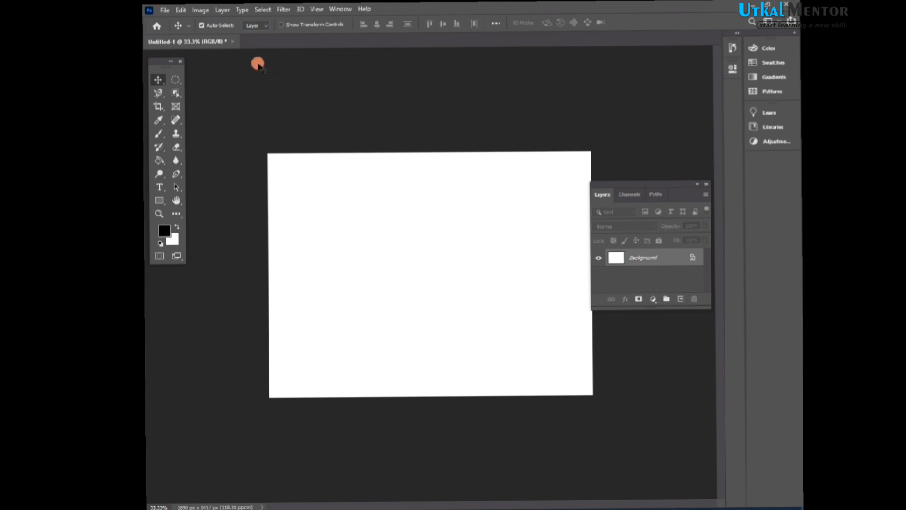
- Open the photo DSC_0001.JPG from the pintu folder on the Desktop
click(165, 11)
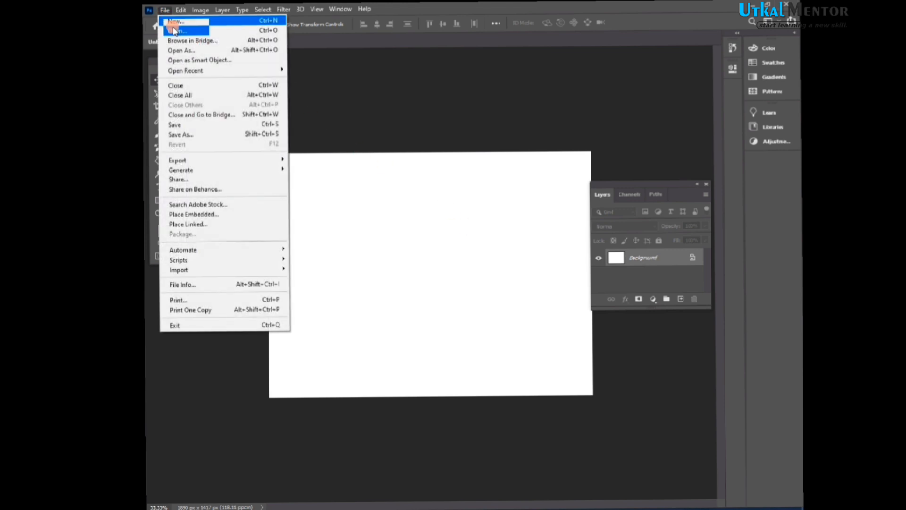
click(175, 30)
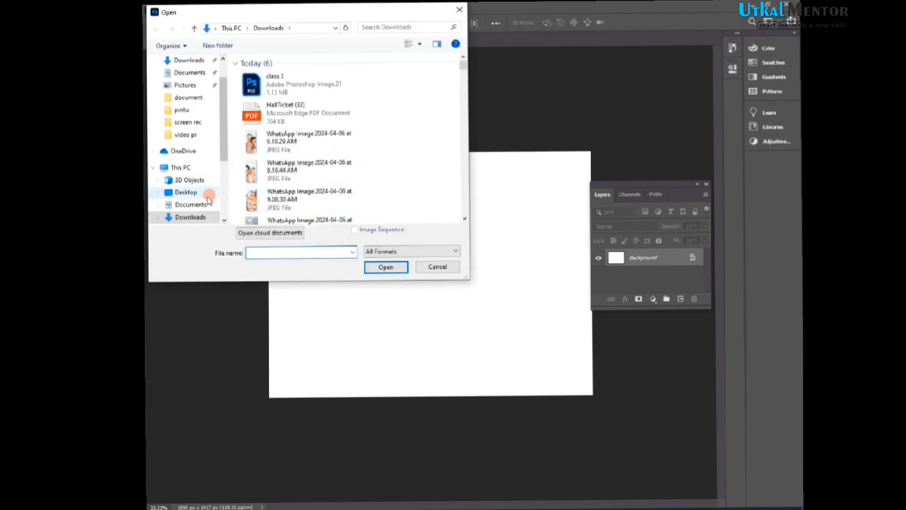
drag(226, 122, 233, 196)
click(206, 189)
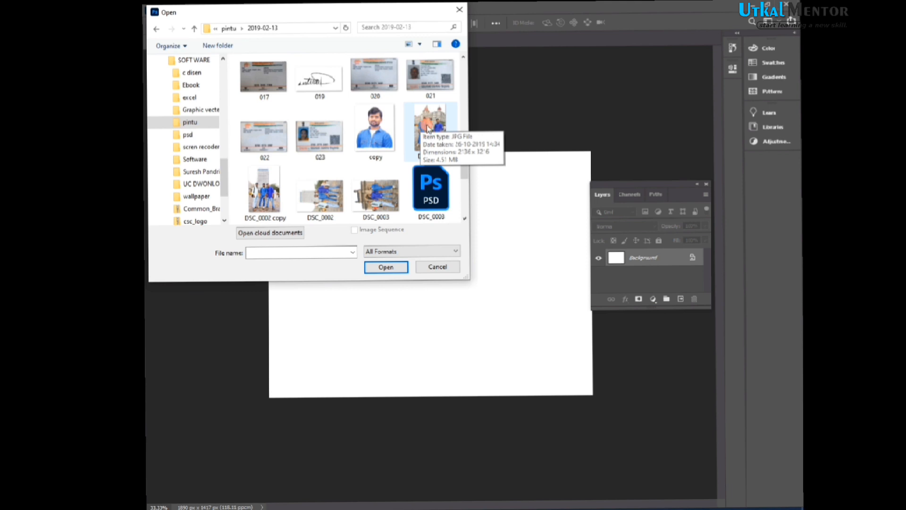
click(429, 127)
click(385, 267)
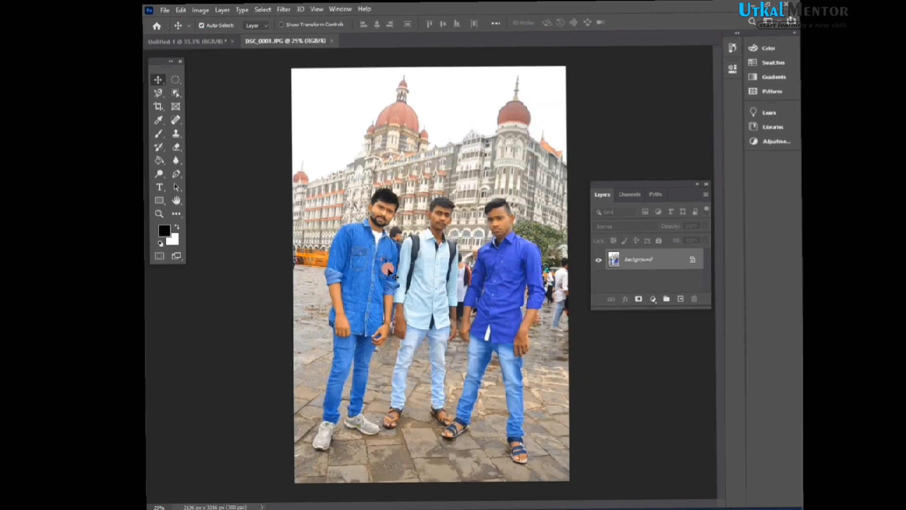
- In the untitled document, create a new layer group and add a new layer inside it
click(210, 41)
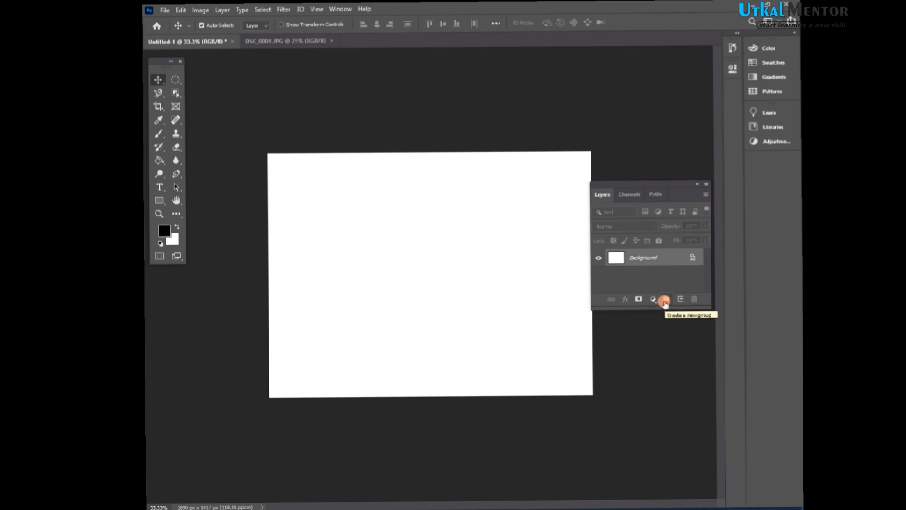
click(664, 300)
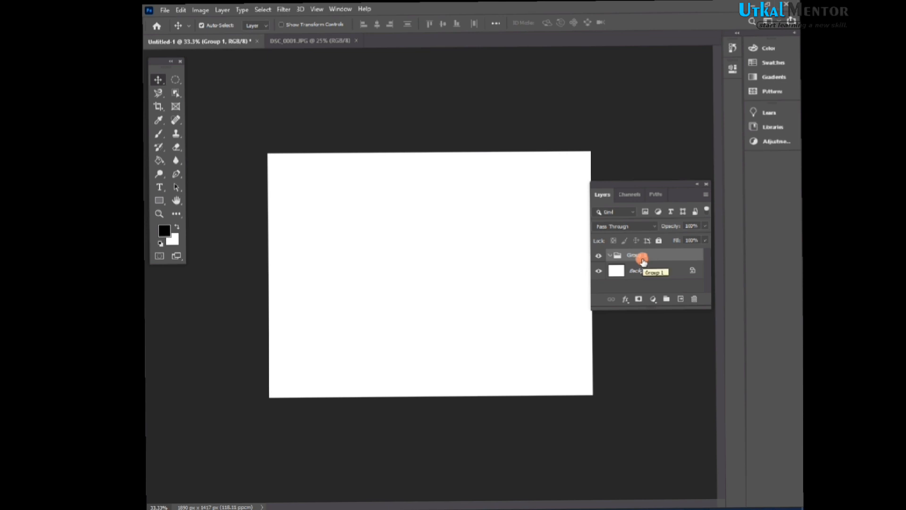
click(680, 300)
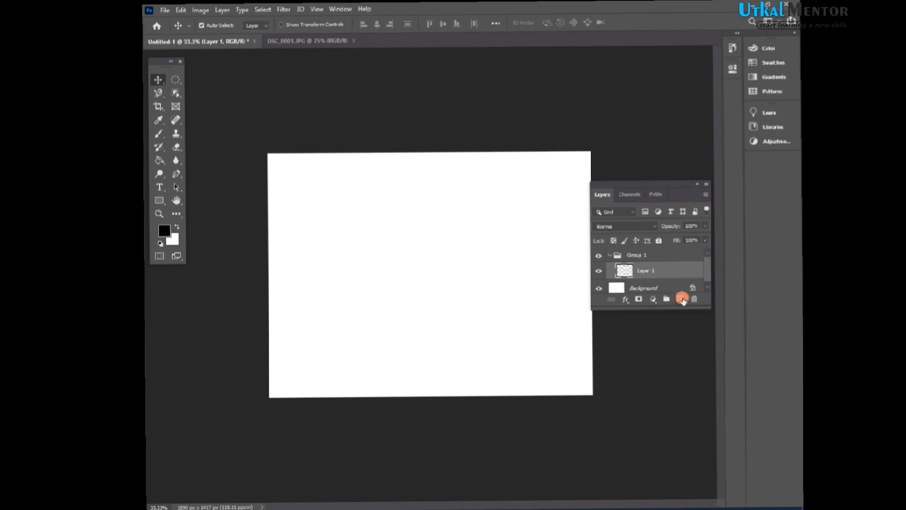
- Draw an elliptical selection on Layer 1, fill it with the black foreground colour and deselect
click(175, 80)
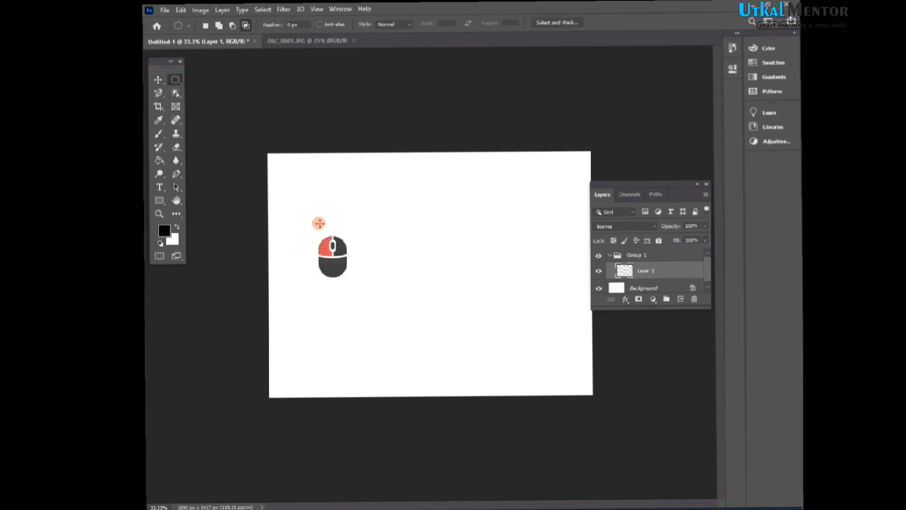
drag(319, 223, 414, 292)
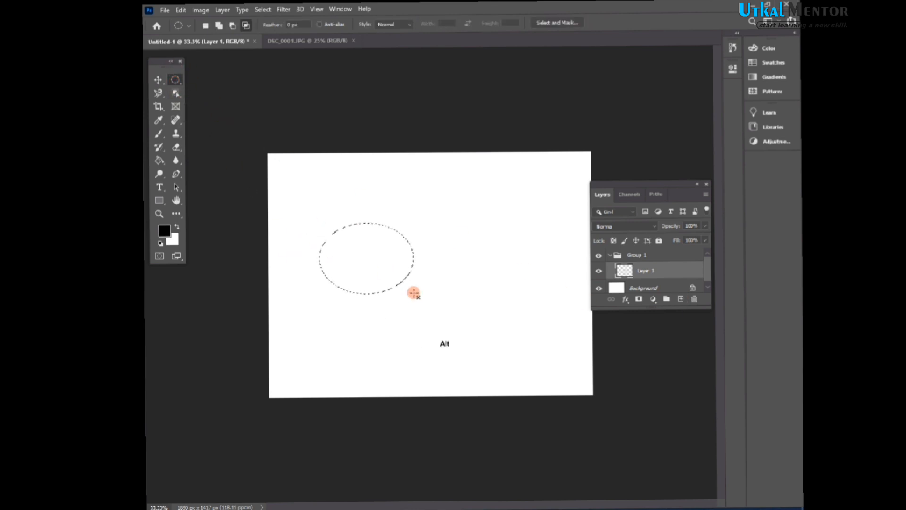
key(alt+BackSpace)
key(ctrl+d)
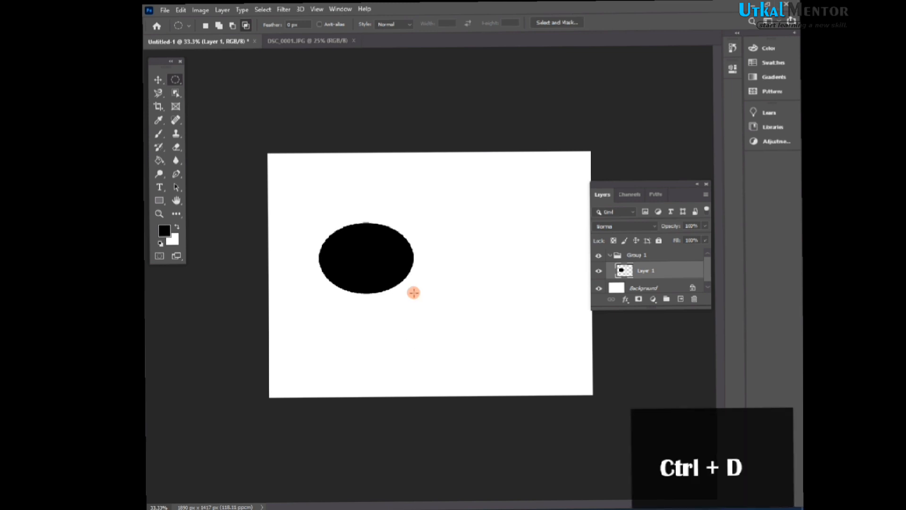
- Add a new layer and draw a rectangular selection with the Rectangular Marquee tool right of the ellipse
click(683, 300)
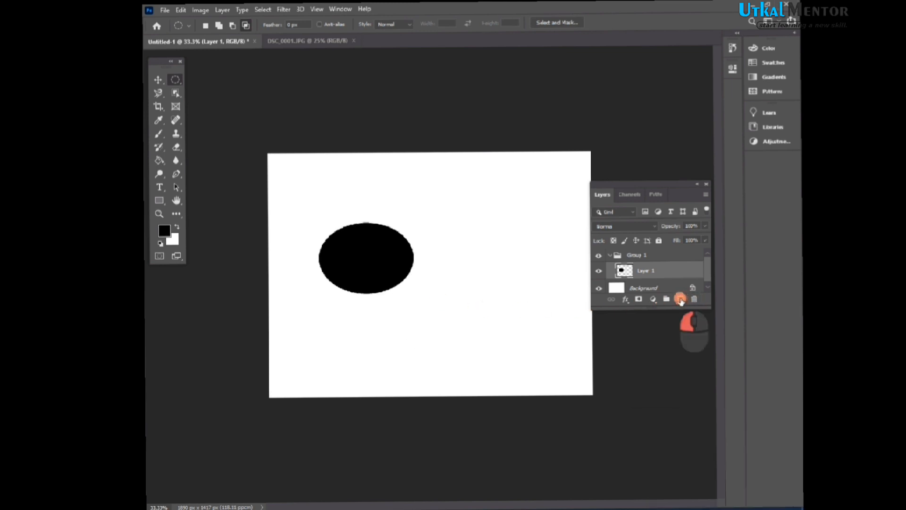
right_click(175, 80)
click(195, 94)
right_click(175, 79)
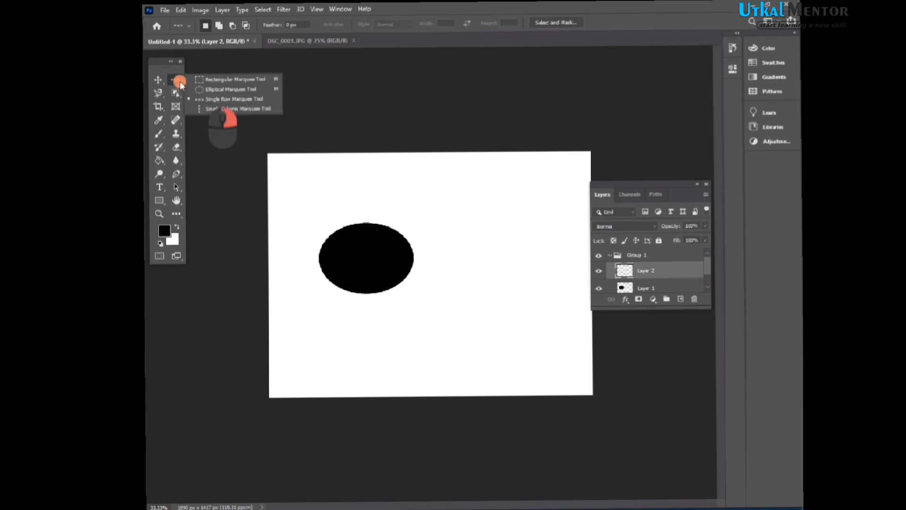
click(217, 80)
drag(456, 223, 535, 315)
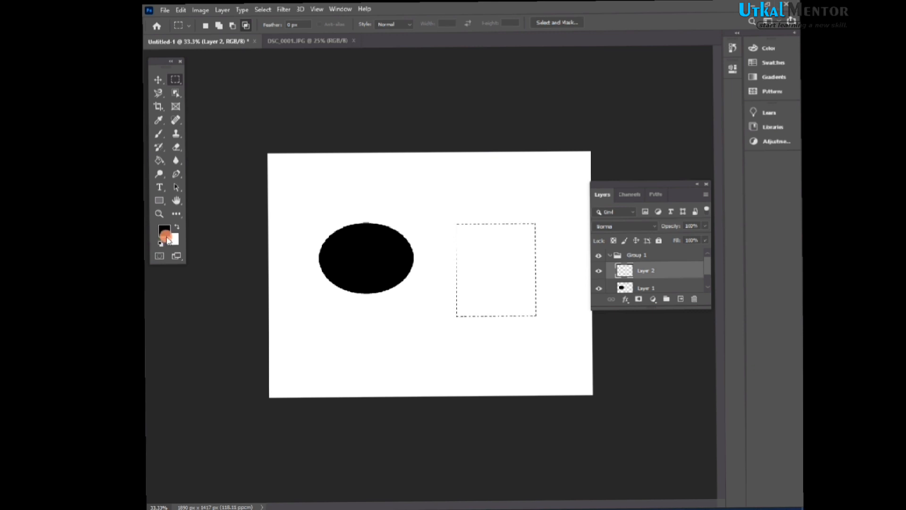
- Set the foreground colour to orange, fill the rectangular selection with it and deselect
click(166, 233)
click(449, 128)
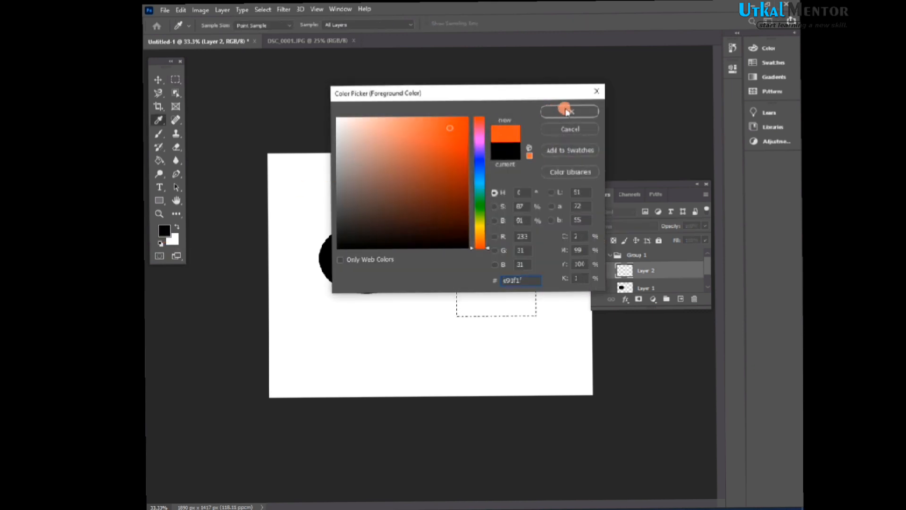
click(569, 111)
key(alt+BackSpace)
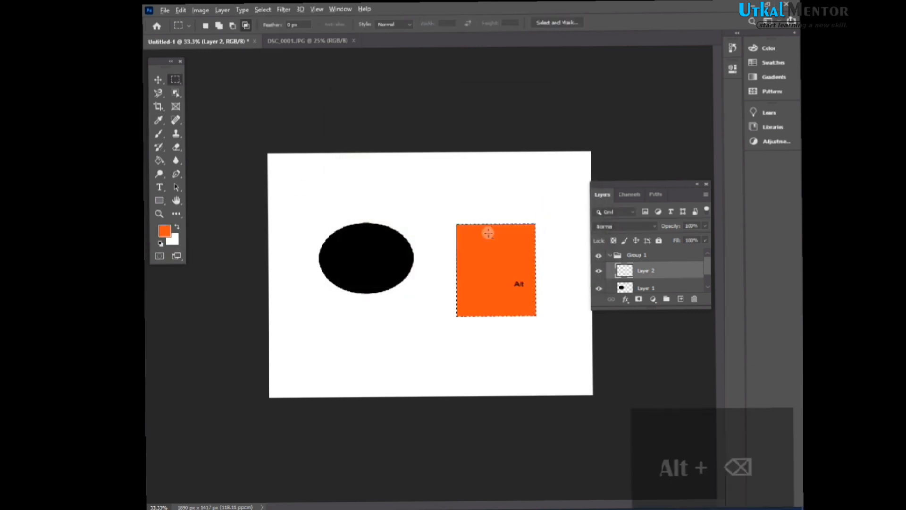
key(ctrl+d)
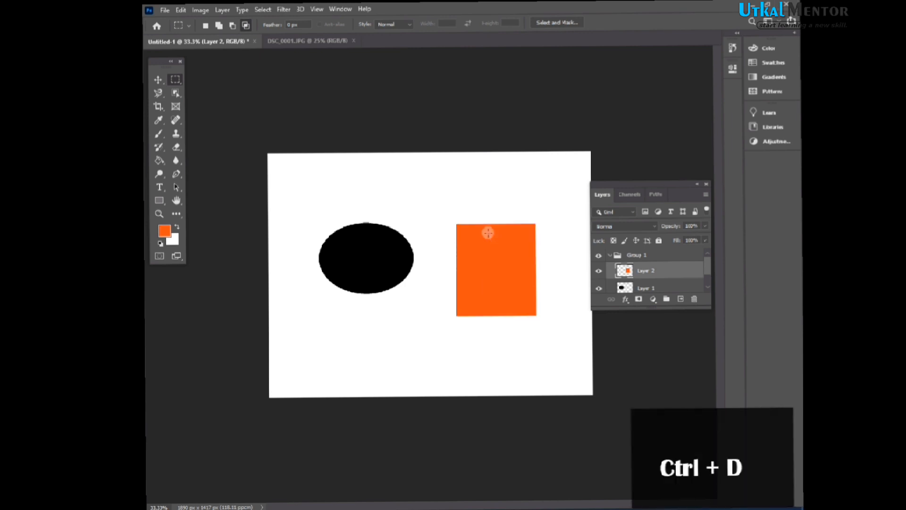
- Reposition the ellipse and the rectangle with the Move tool, then collapse Group 1
click(158, 79)
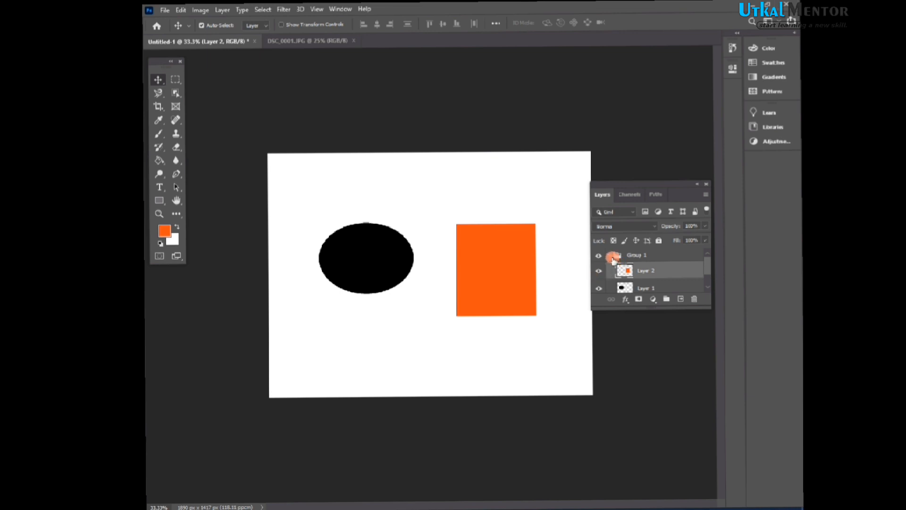
click(612, 257)
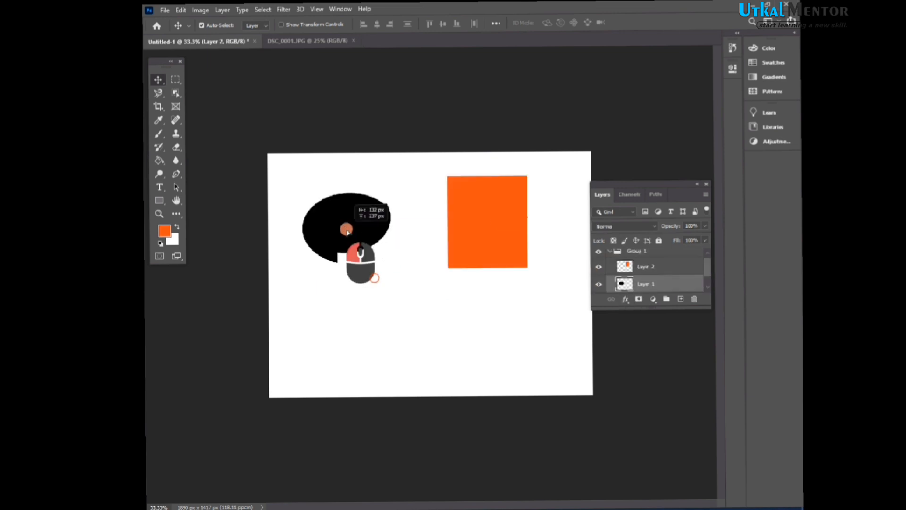
drag(349, 233, 387, 273)
drag(481, 237, 492, 267)
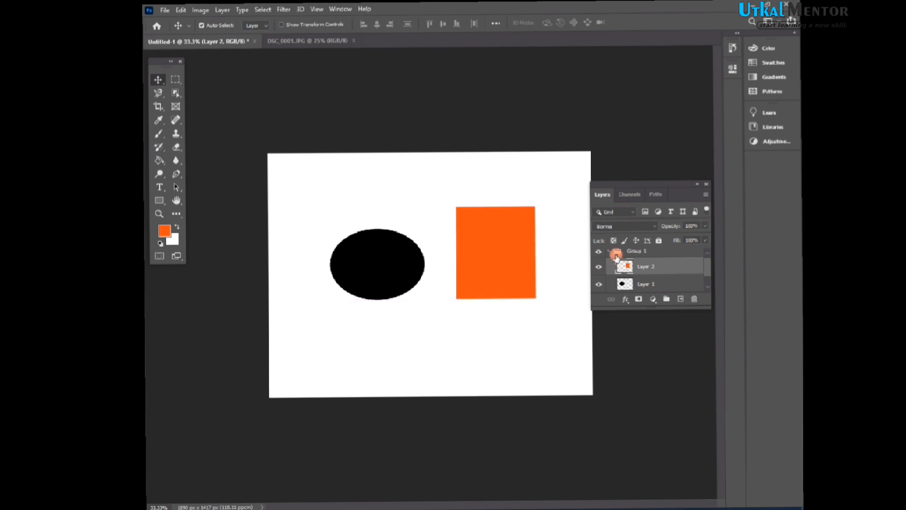
click(614, 255)
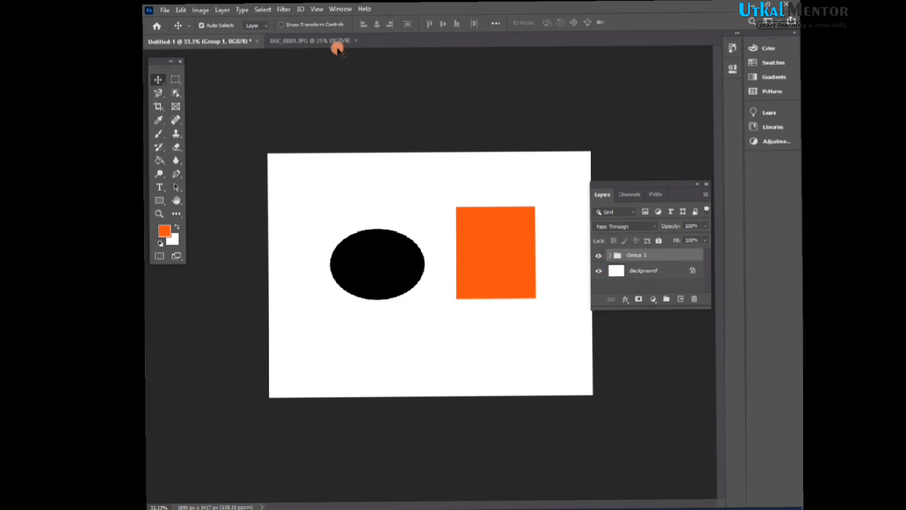
- Switch to the DSC_0001.JPG photo and copy the middle person's face to a new layer using Object Selection
click(324, 57)
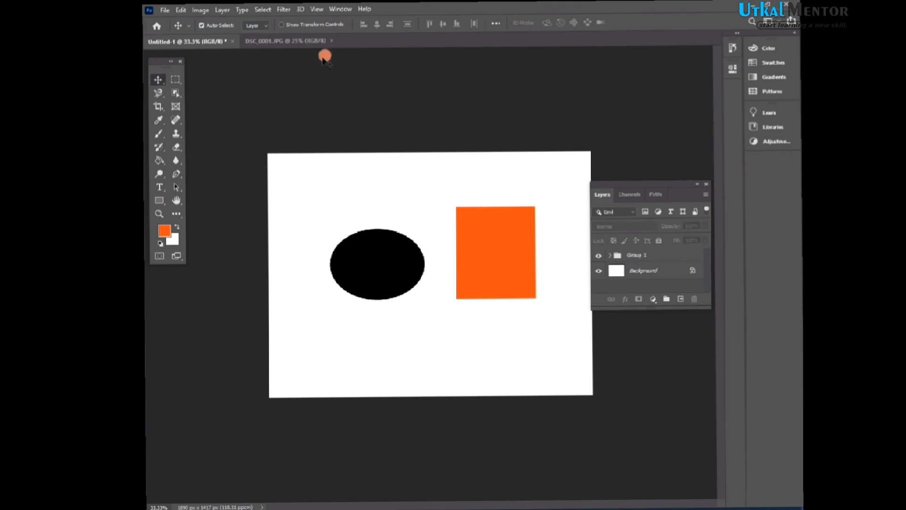
click(265, 44)
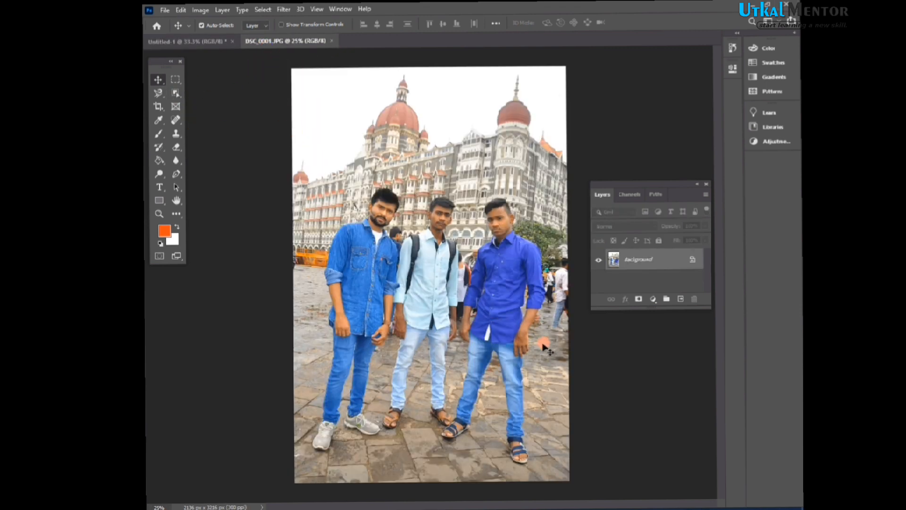
click(680, 299)
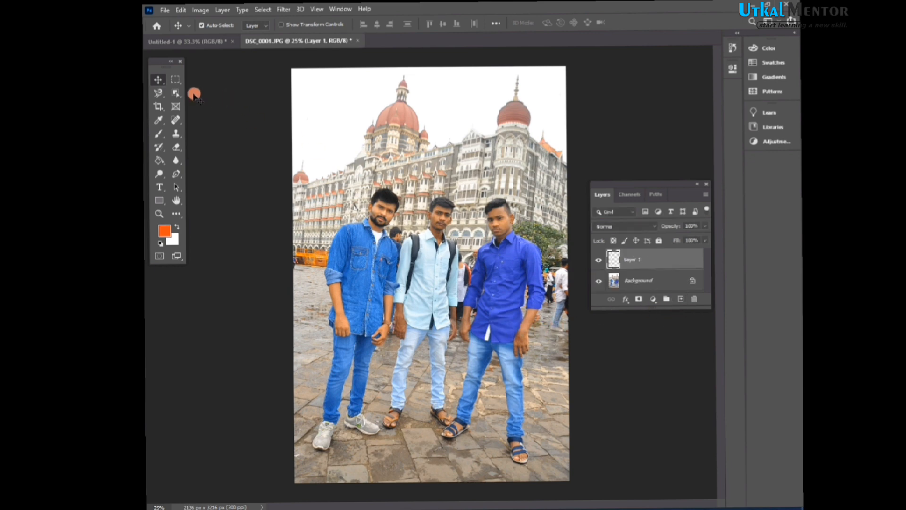
click(175, 94)
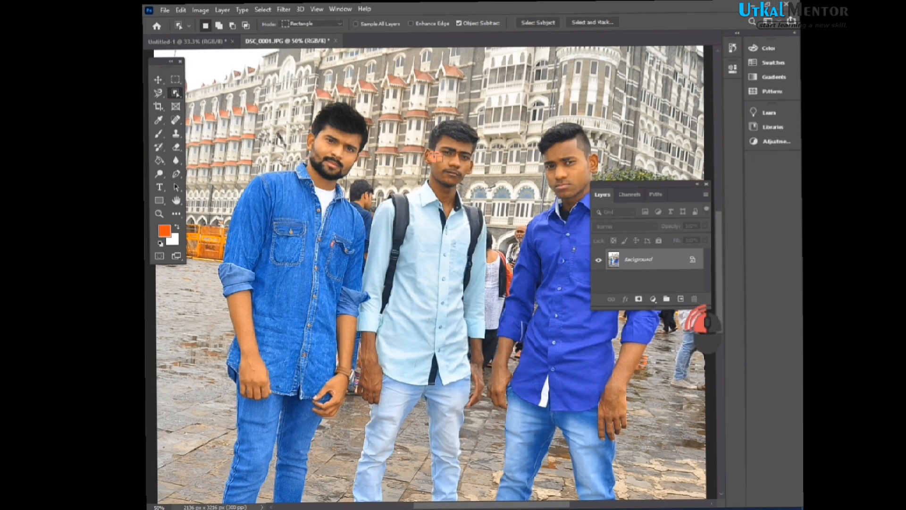
drag(406, 107, 490, 195)
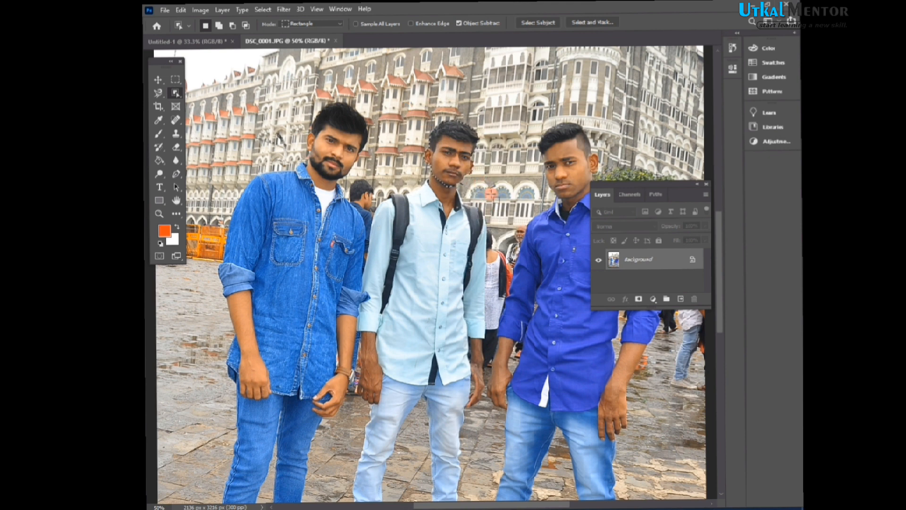
key(ctrl+j)
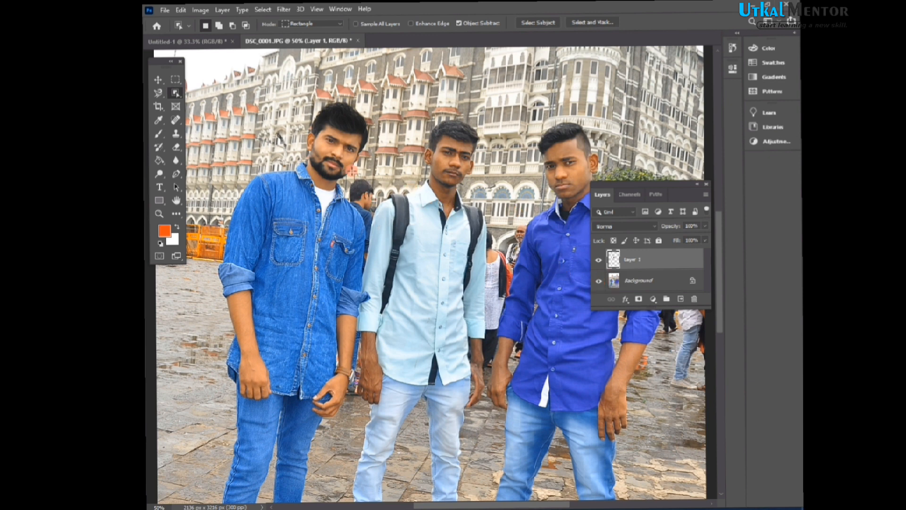
- Select the left person's face on the Background layer and copy it to a new layer
drag(279, 97, 378, 181)
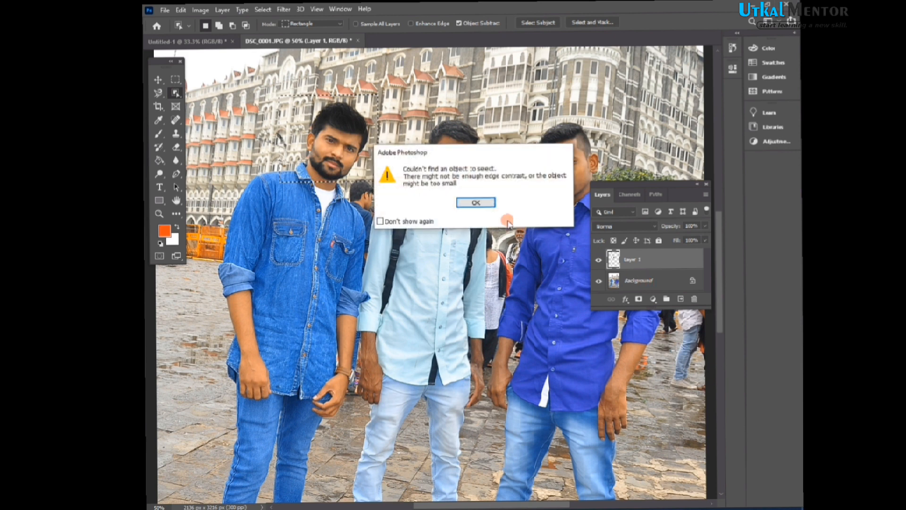
click(477, 203)
click(637, 280)
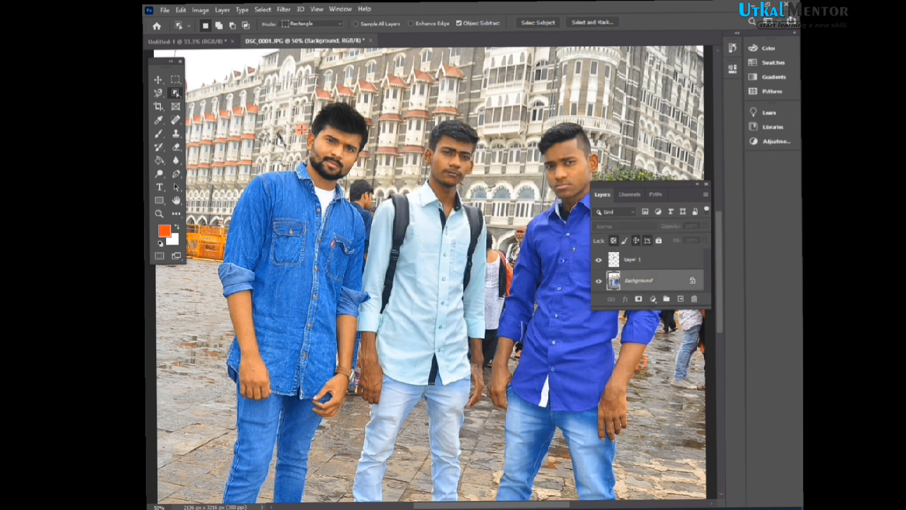
drag(288, 98, 378, 178)
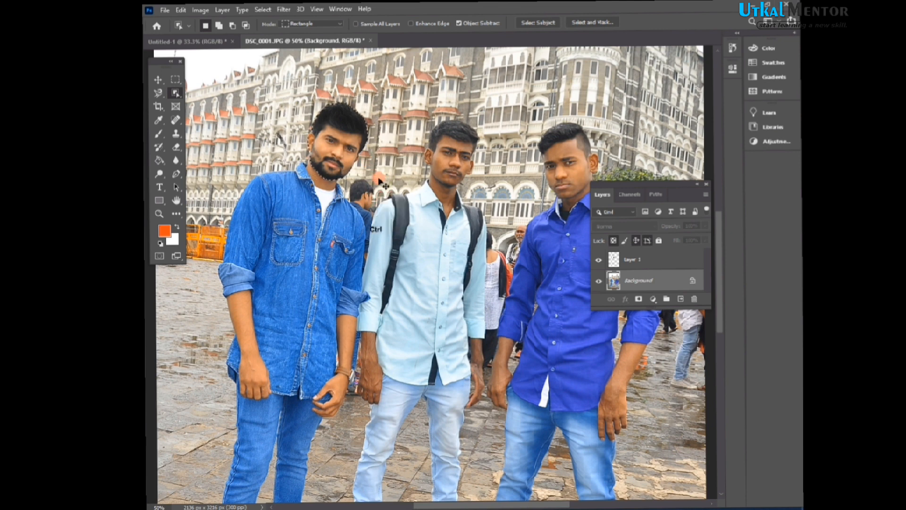
key(ctrl+j)
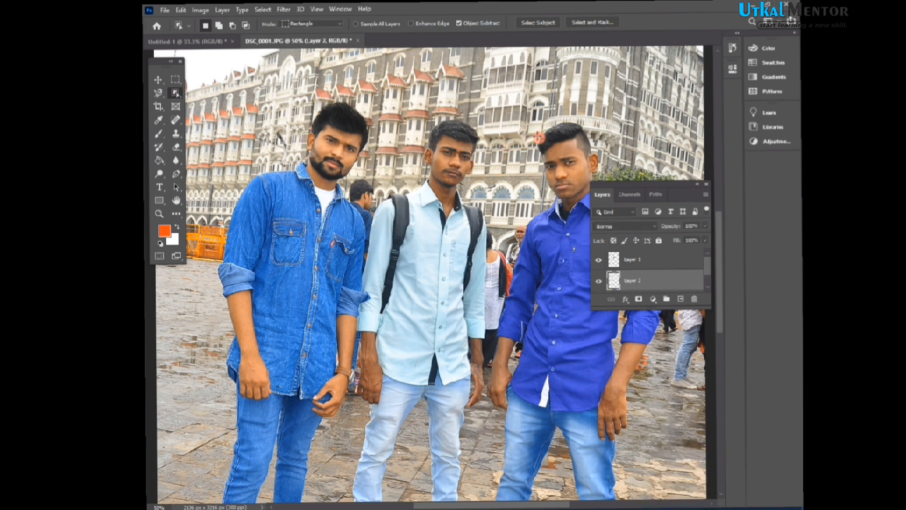
- Select the right person's face on the Background, copy it to a new layer, then hide the Background layer
drag(518, 118, 593, 206)
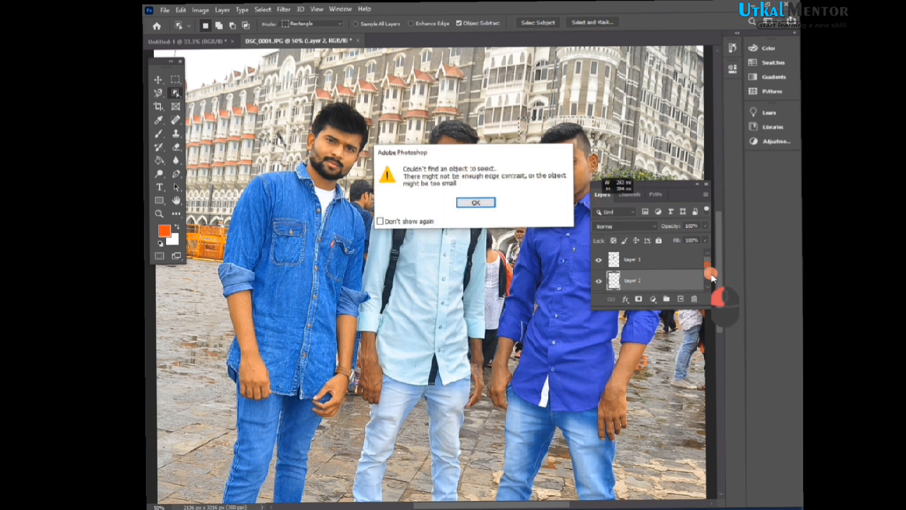
click(476, 202)
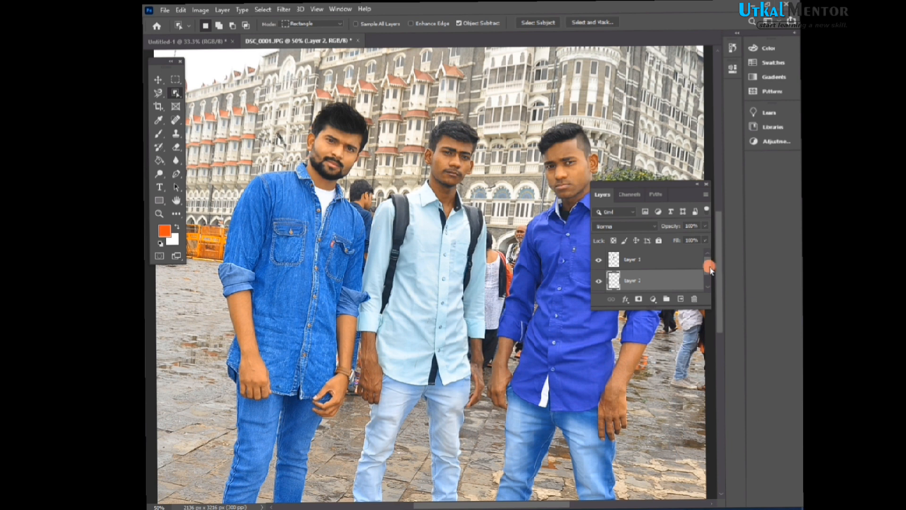
drag(707, 267, 708, 280)
click(640, 282)
drag(519, 121, 590, 208)
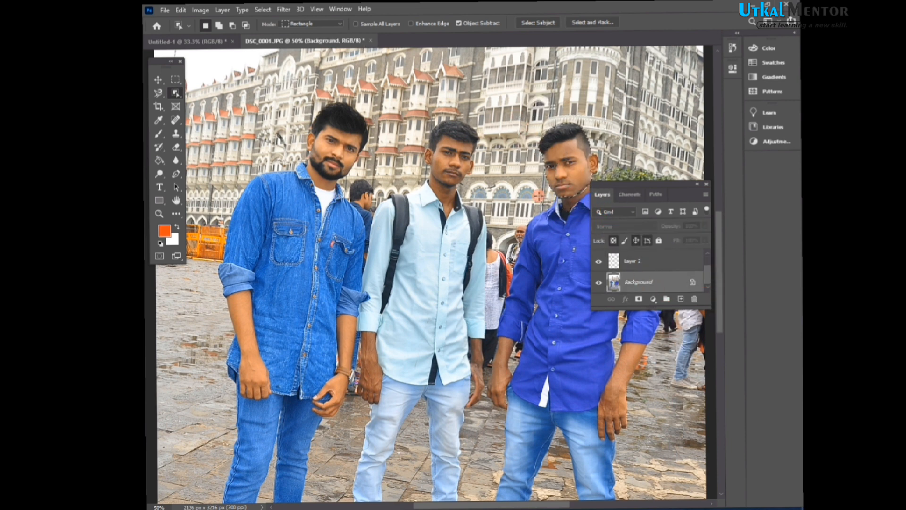
key(ctrl+j)
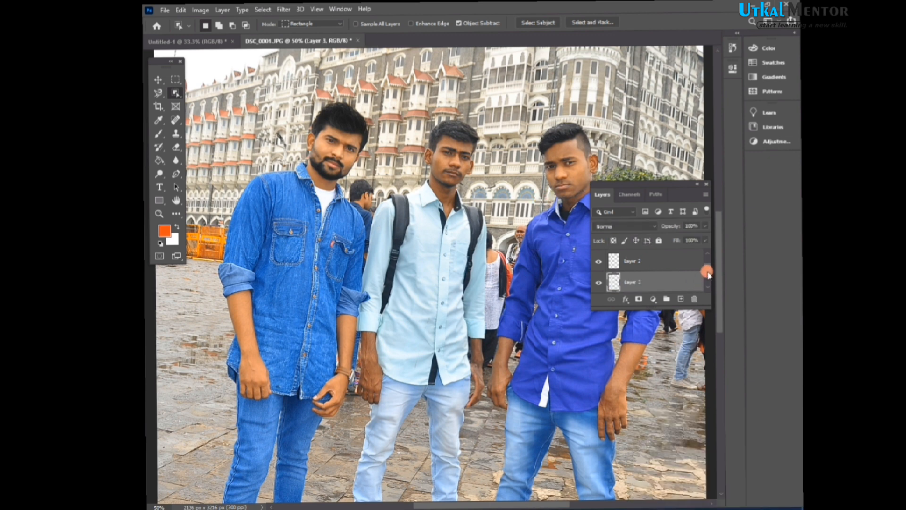
drag(706, 272, 711, 295)
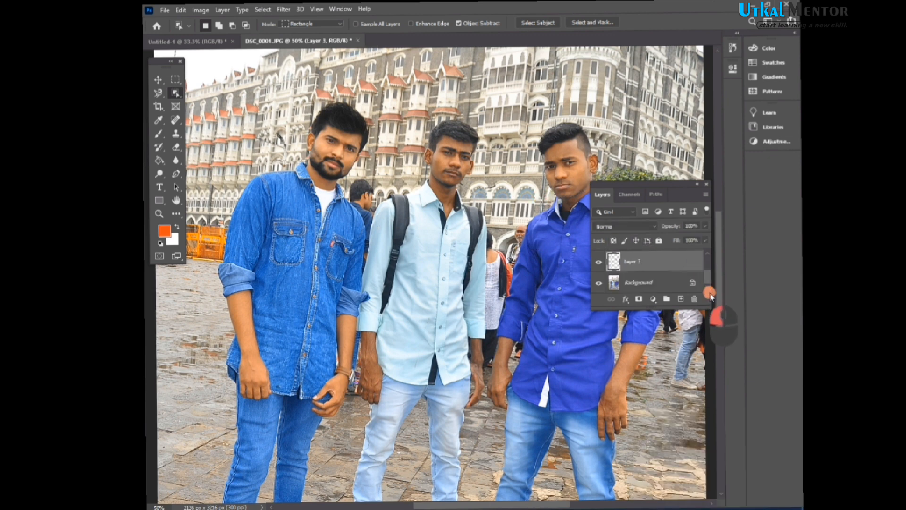
click(599, 282)
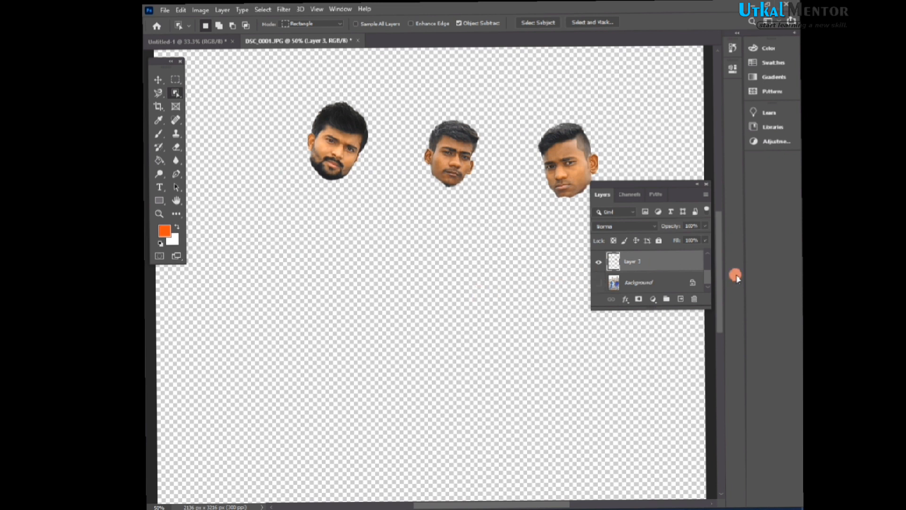
drag(711, 277, 706, 269)
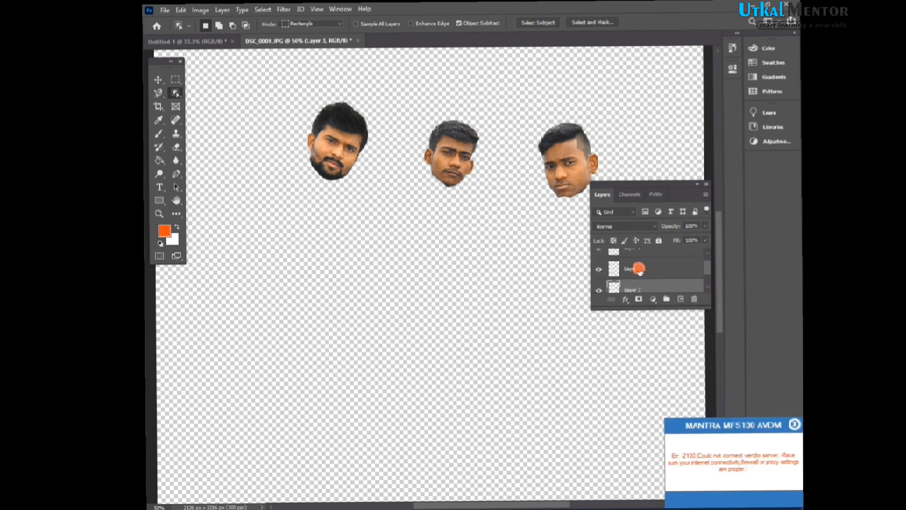
click(639, 268)
click(641, 251)
drag(708, 270, 711, 263)
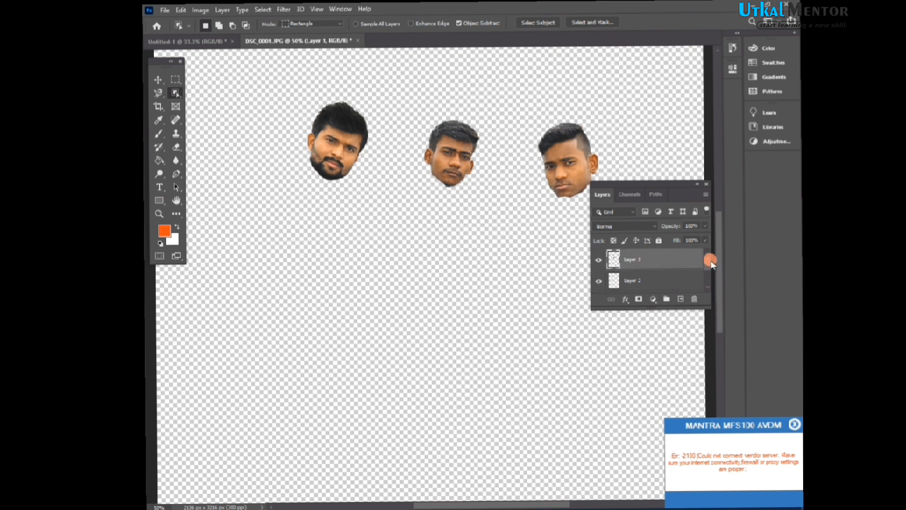
- Switch to the Untitled-1 document, rename Group 1 to face and expand the group
click(184, 42)
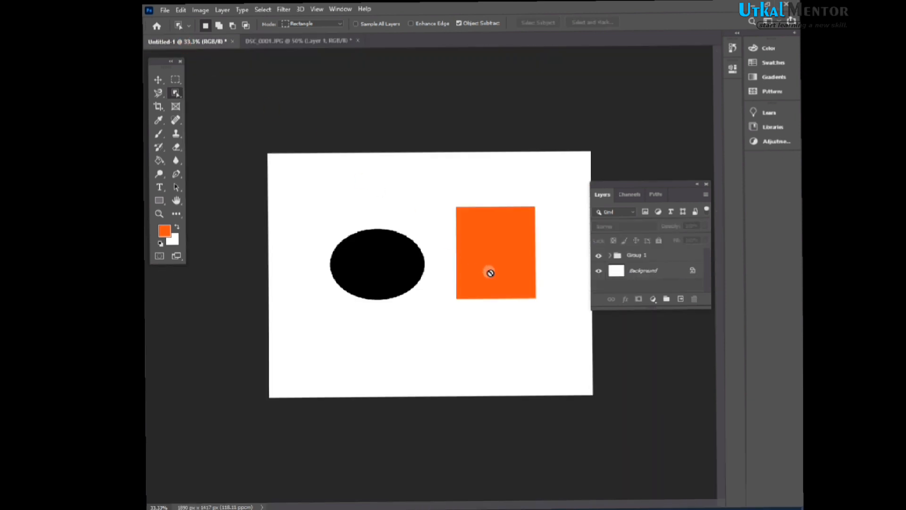
double_click(636, 255)
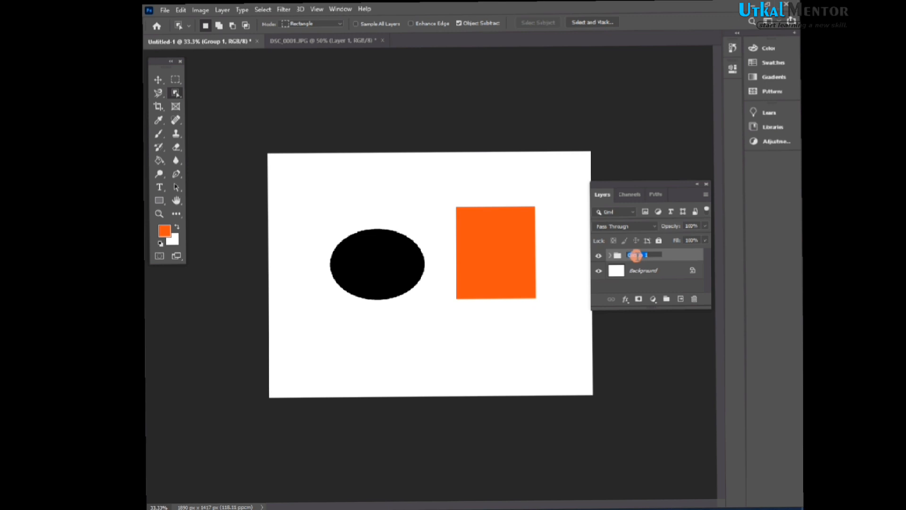
key(BackSpace)
key(BackSpace)
text(fac)
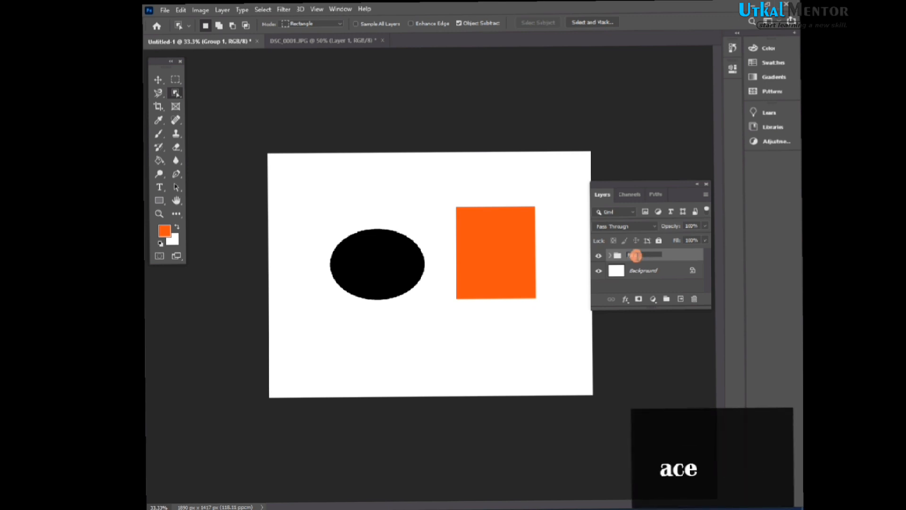
text(e)
key(Return)
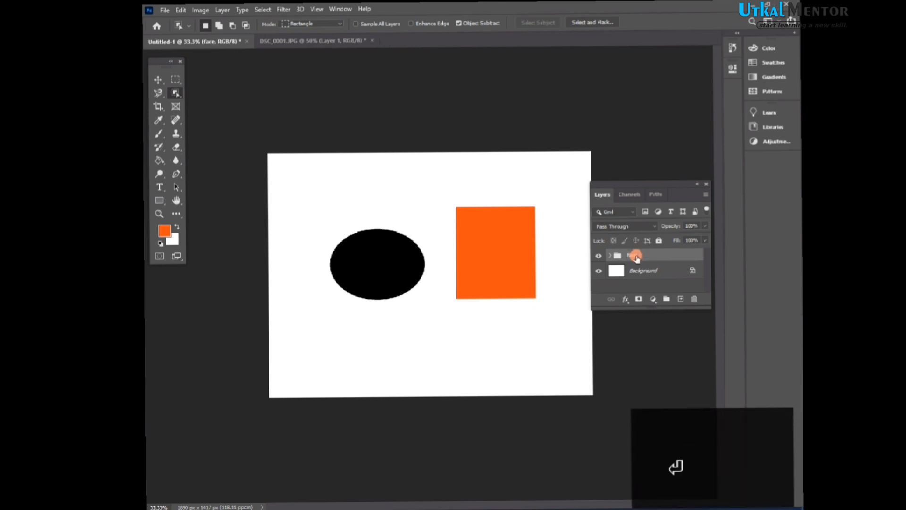
click(609, 255)
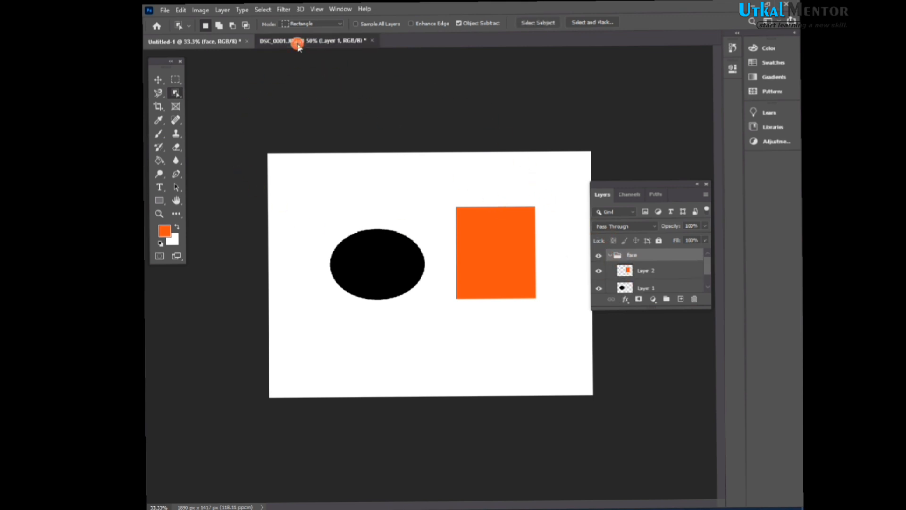
- Switch to the DSC_0001.JPG photo and group the three face layers into a new group named face
click(297, 42)
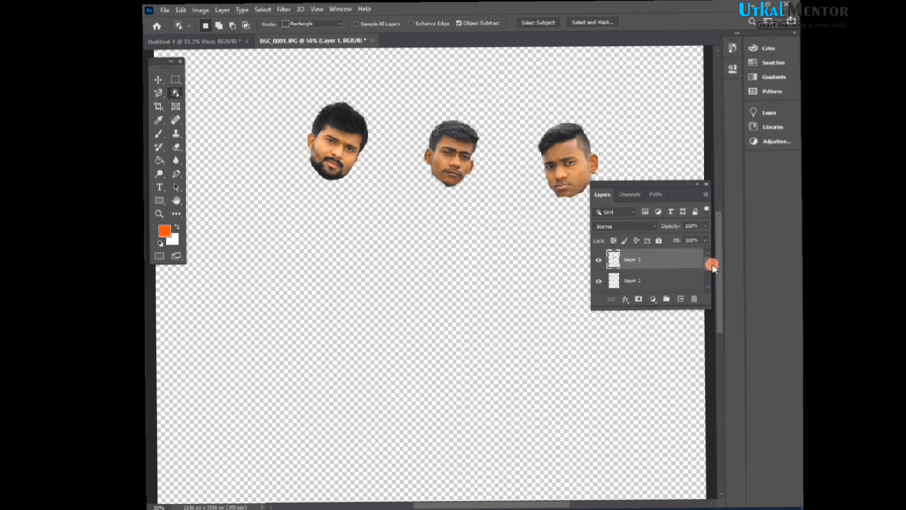
mouse_move(712, 267)
mouse_down()
mouse_move(711, 276)
mouse_move(707, 264)
mouse_up()
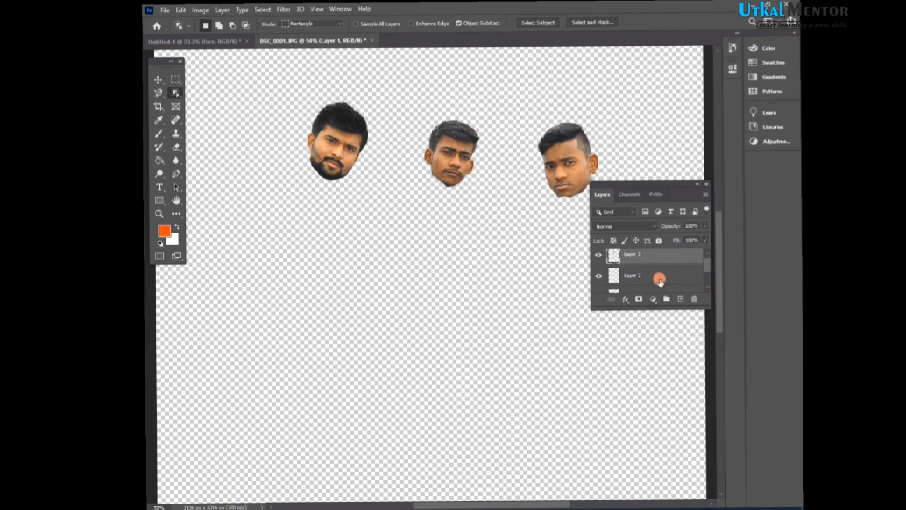
shift+click(651, 280)
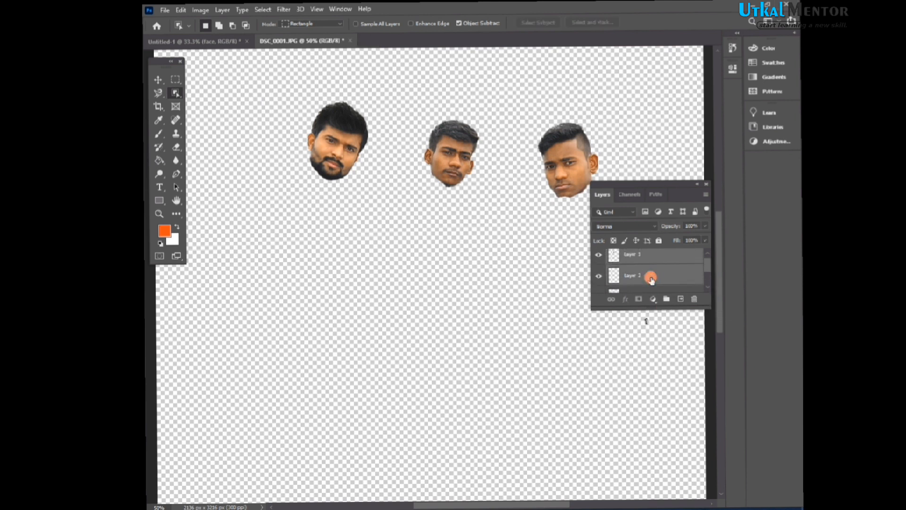
click(634, 292)
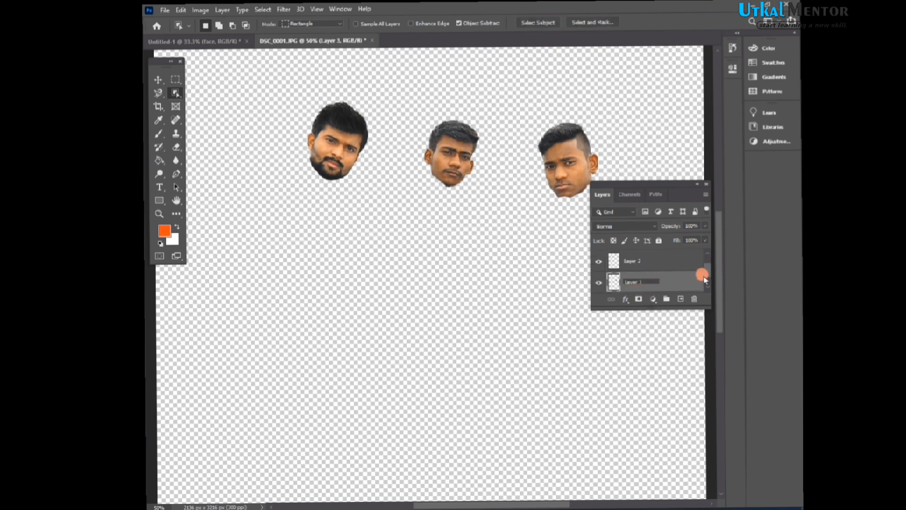
ctrl+click(648, 263)
drag(708, 277, 707, 266)
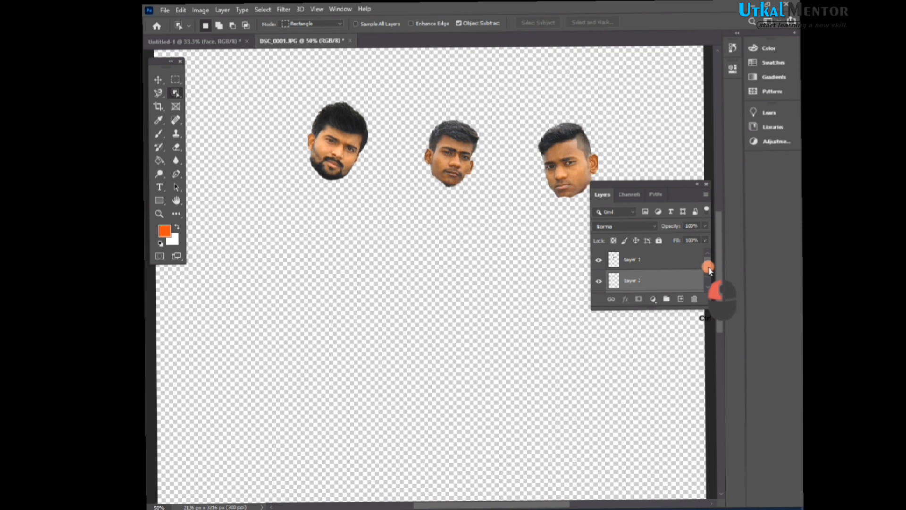
ctrl+click(681, 268)
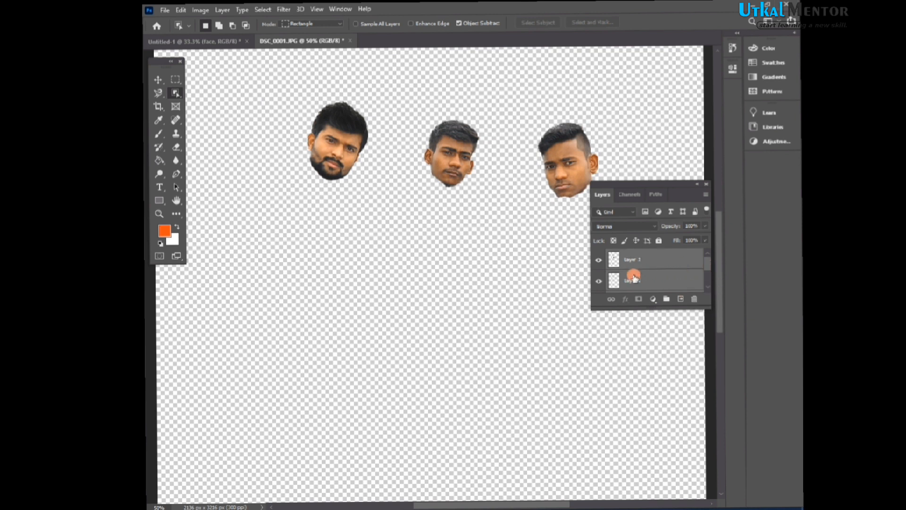
right_click(633, 278)
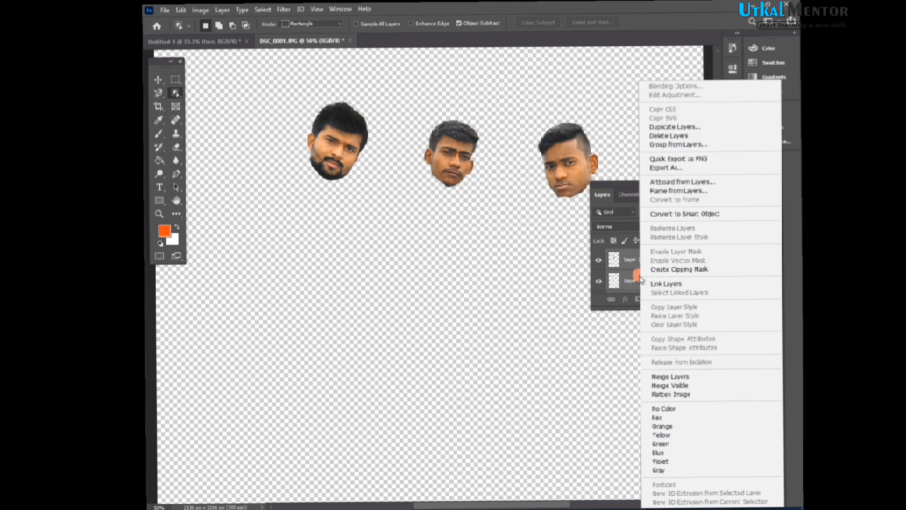
click(725, 145)
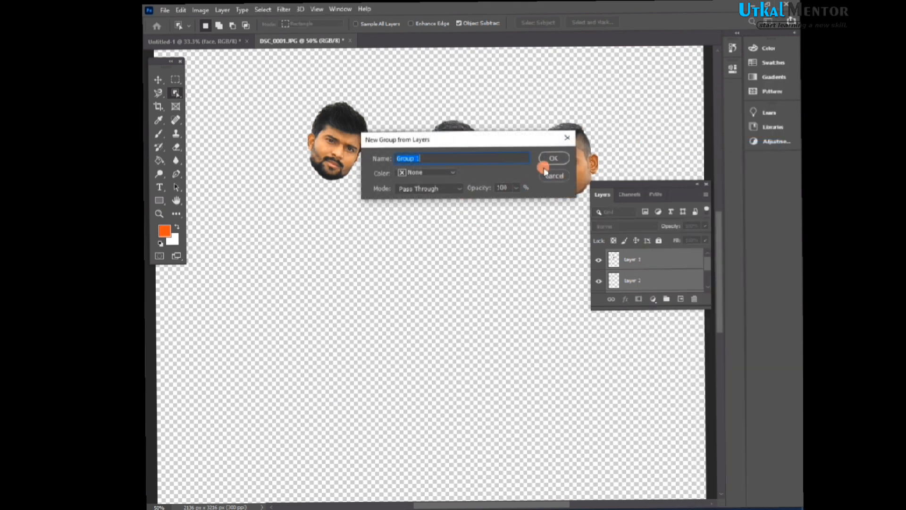
text(face)
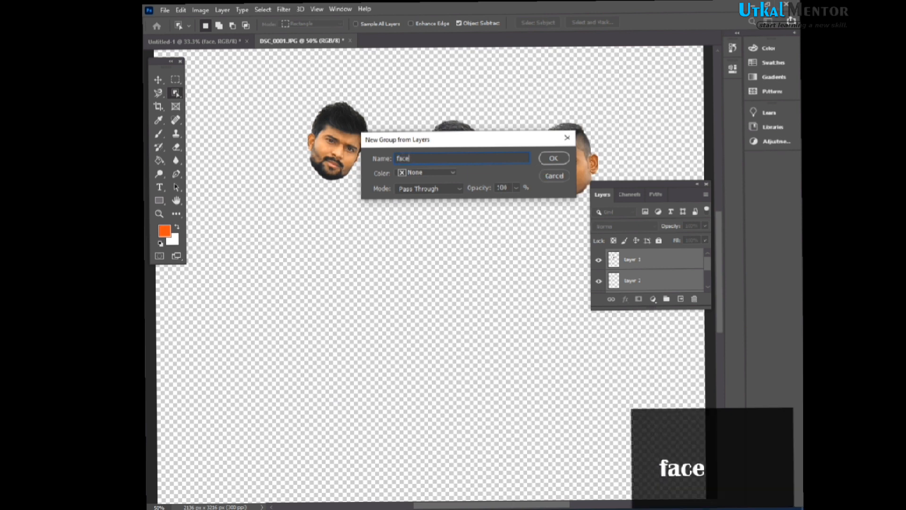
click(553, 161)
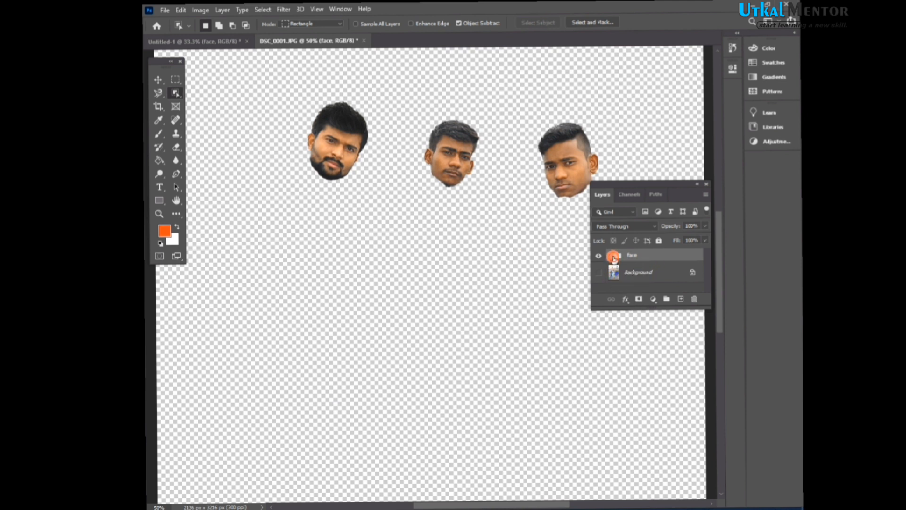
- Expand the face group and toggle the Background layer's visibility on and off to compare
click(611, 255)
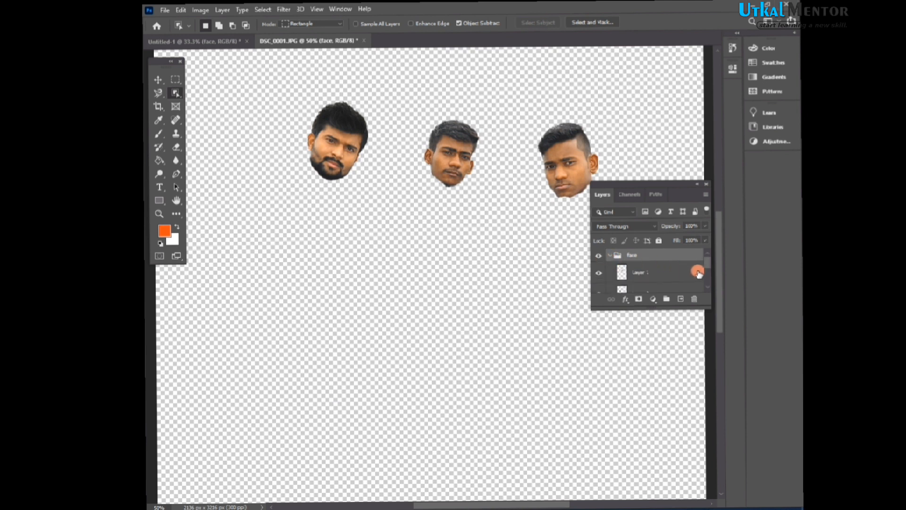
drag(708, 265, 707, 285)
click(598, 283)
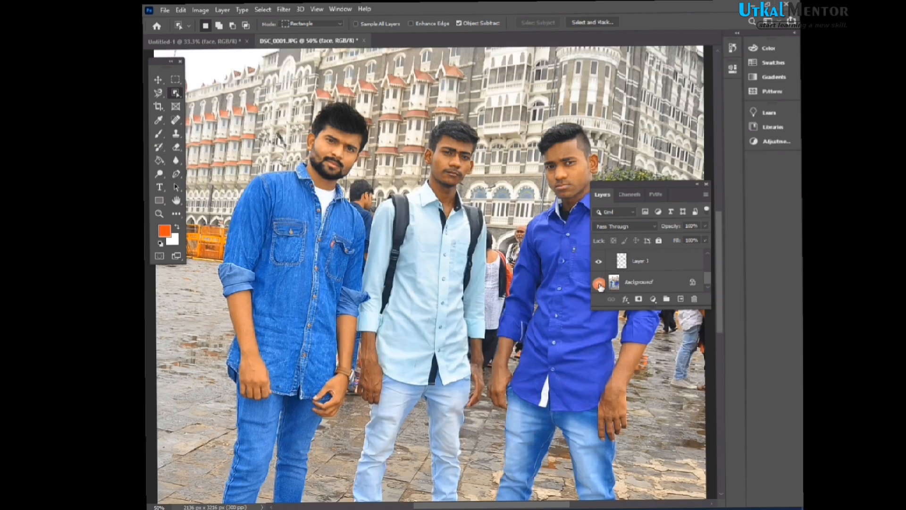
click(599, 283)
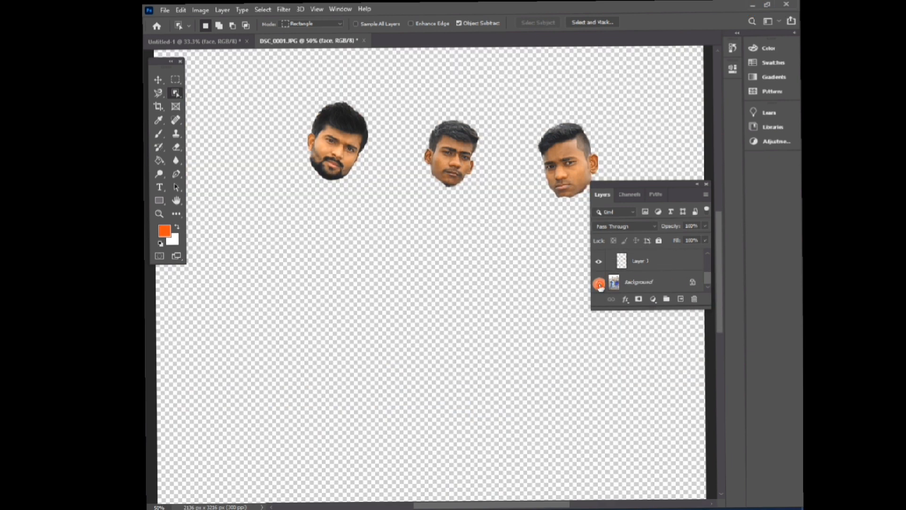
click(599, 283)
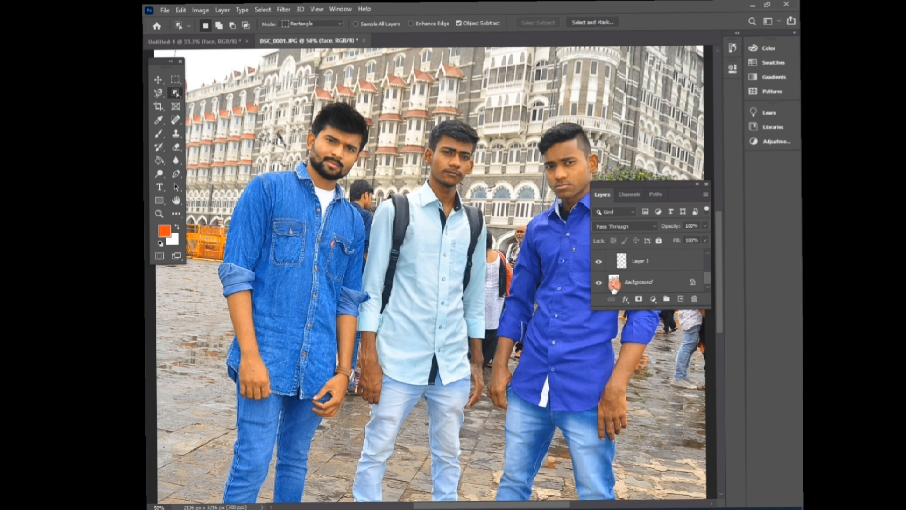
click(600, 284)
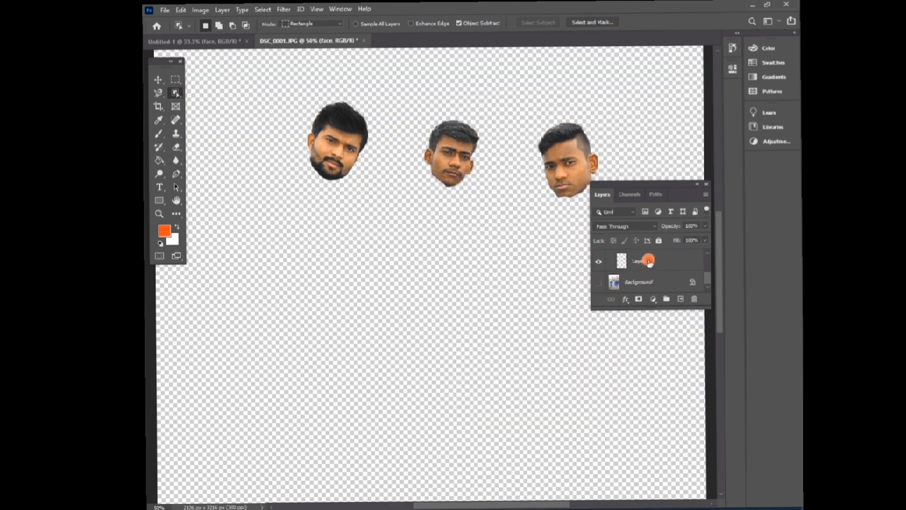
- Enlarge the right person's face layer with Free Transform by dragging a corner handle
click(646, 260)
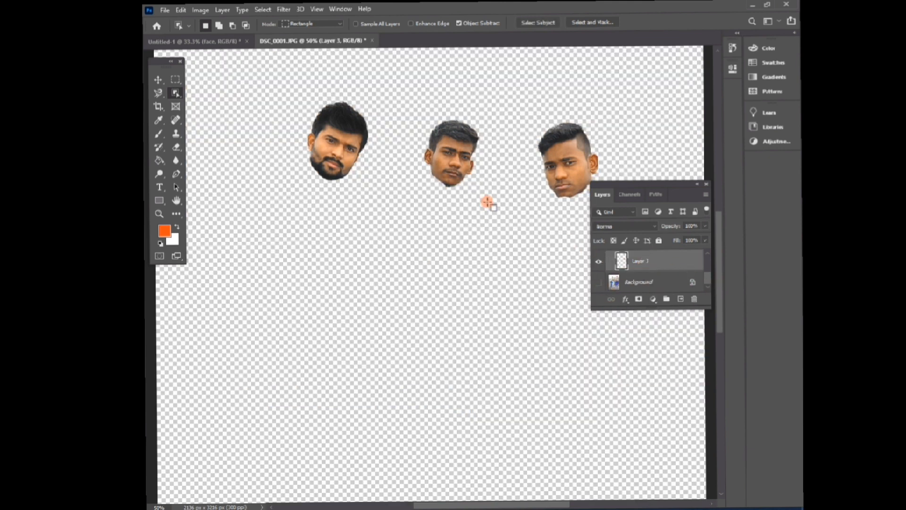
key(ctrl+t)
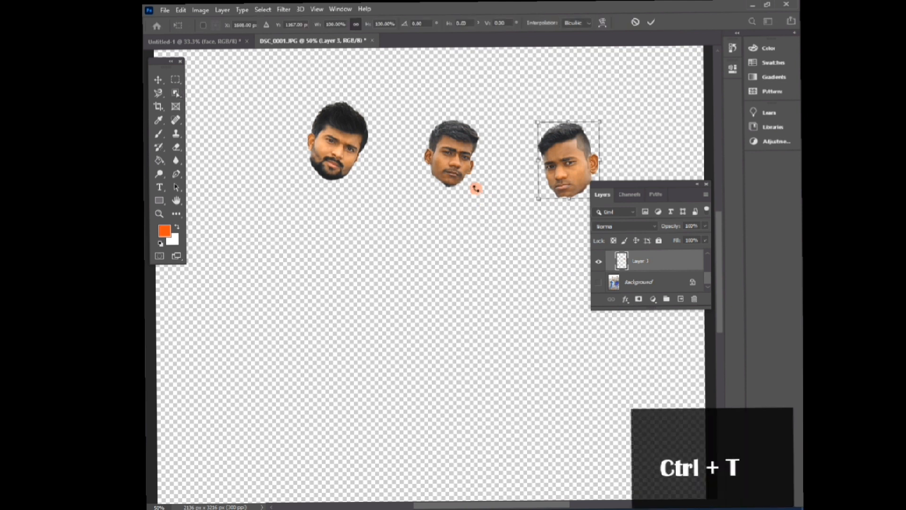
drag(540, 124, 398, 118)
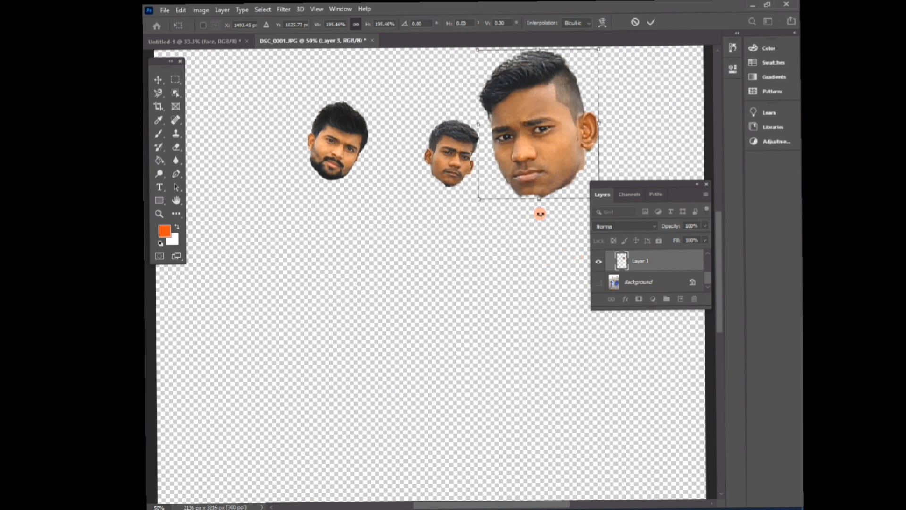
key(w)
- Show the Background layer and move the enlarged face over the right person's head with the Move tool
click(598, 283)
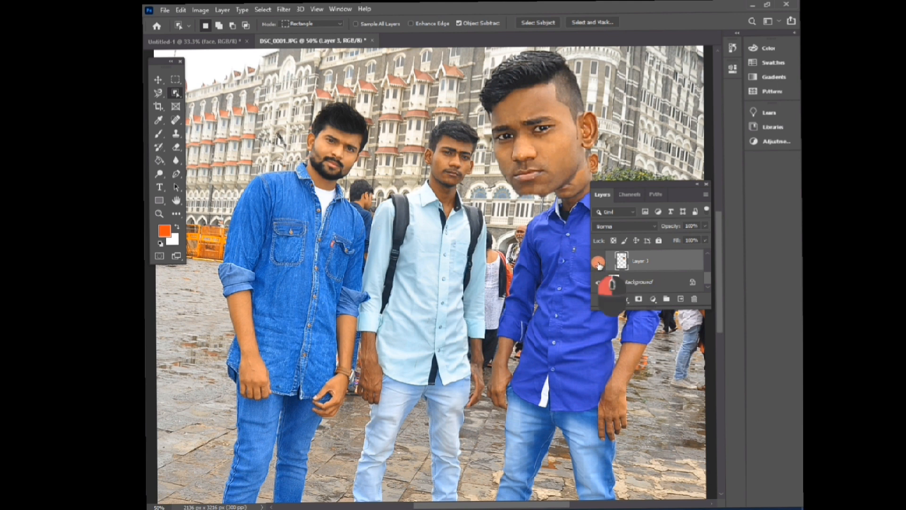
click(599, 264)
click(598, 264)
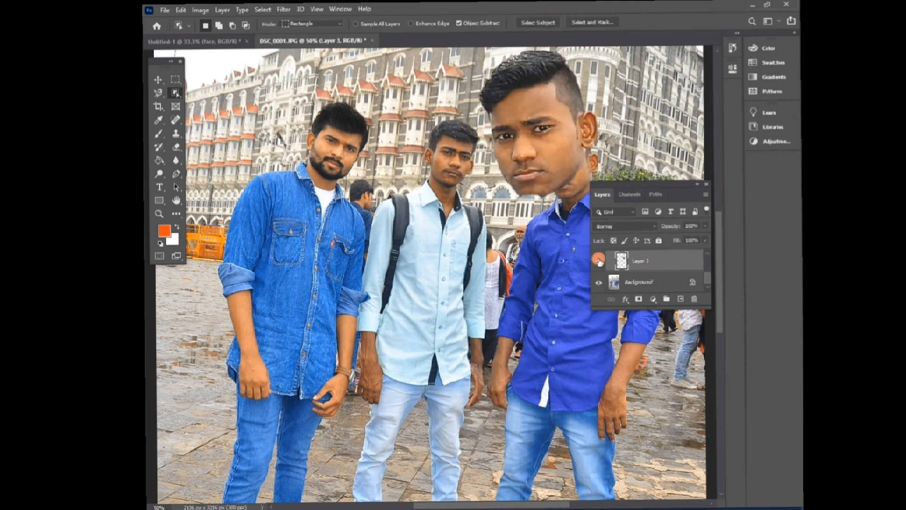
key(v)
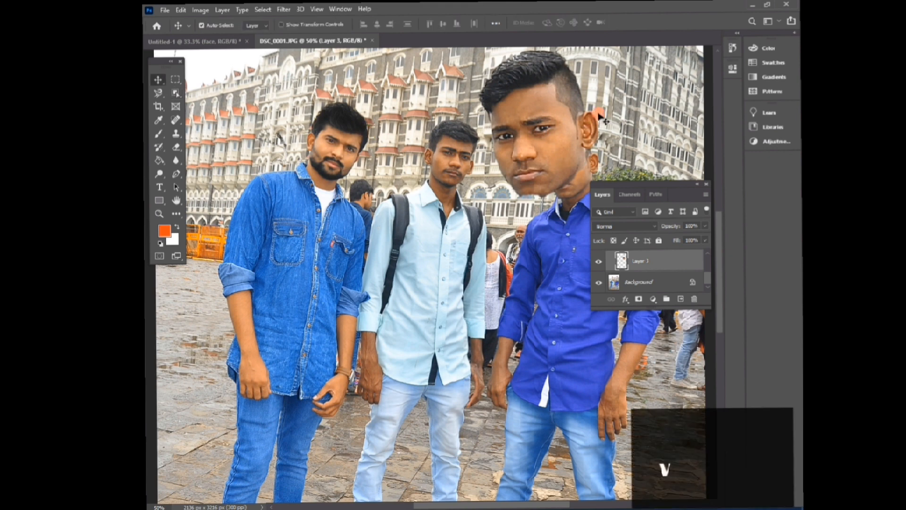
drag(542, 127, 565, 130)
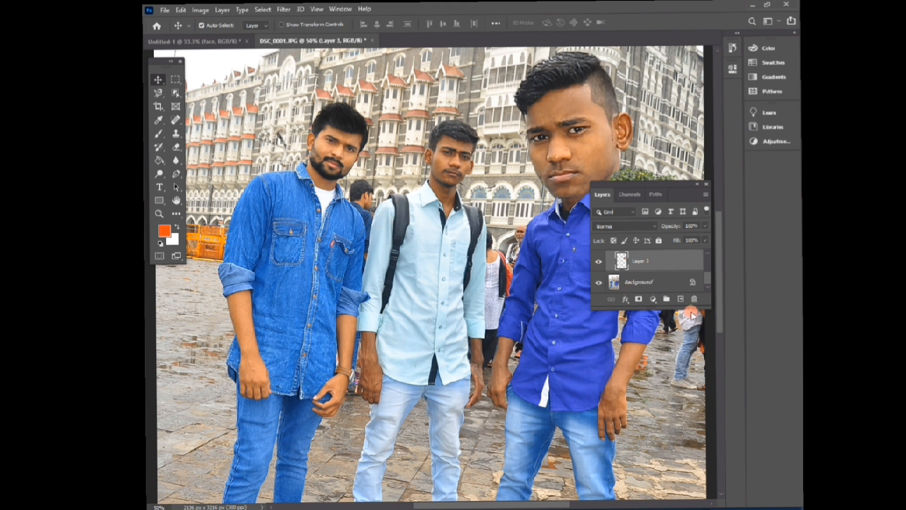
- Collapse the face group in the photo and delete the whole group
drag(709, 281, 706, 257)
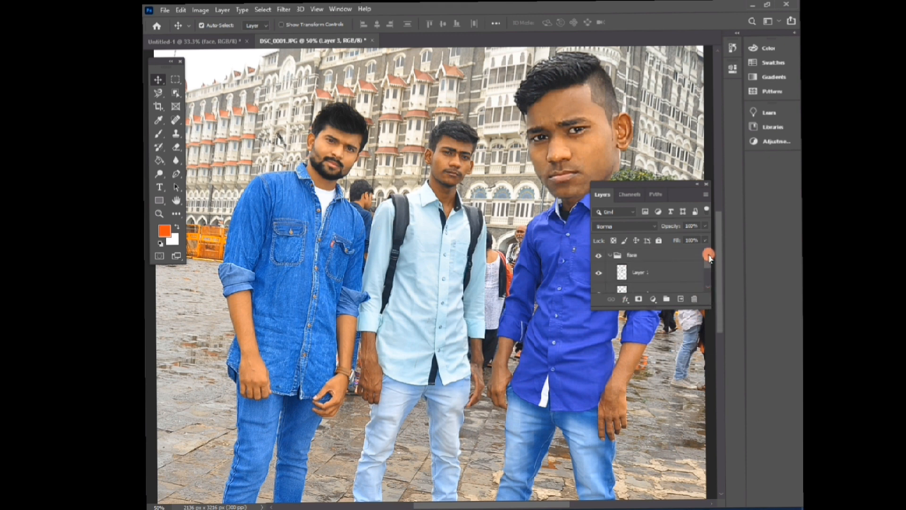
click(637, 257)
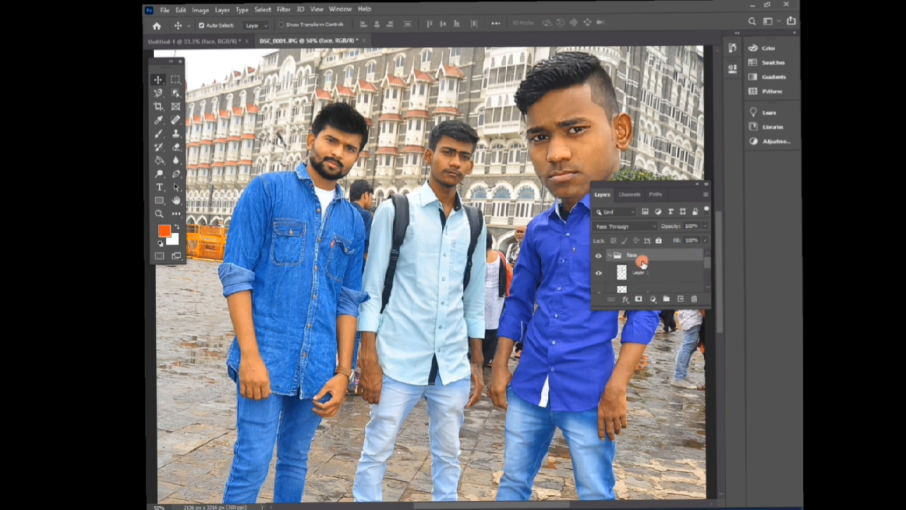
click(609, 256)
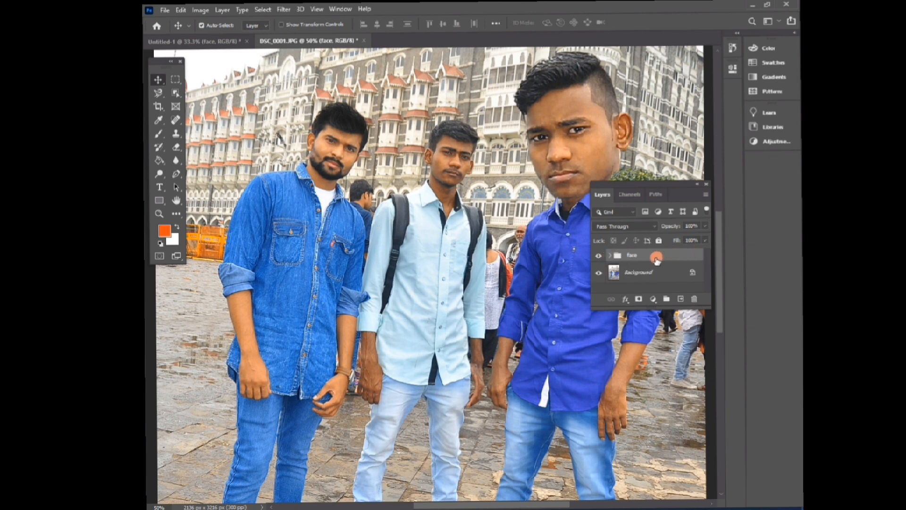
drag(636, 259, 696, 301)
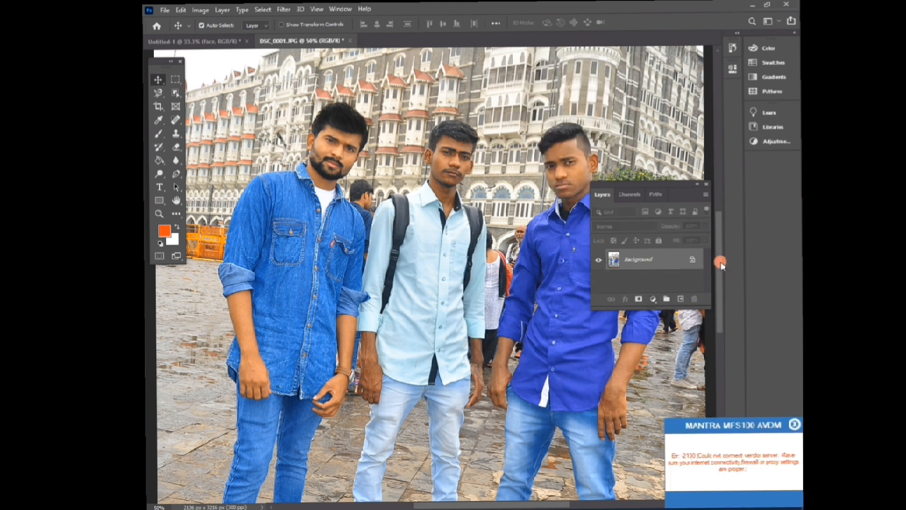
- Switch to the Untitled-1 document and delete its face group
click(239, 41)
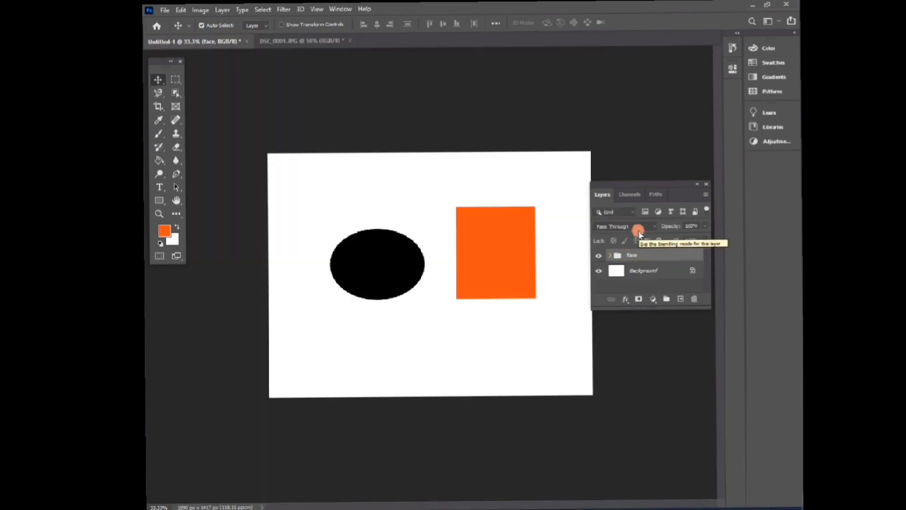
key(Delete)
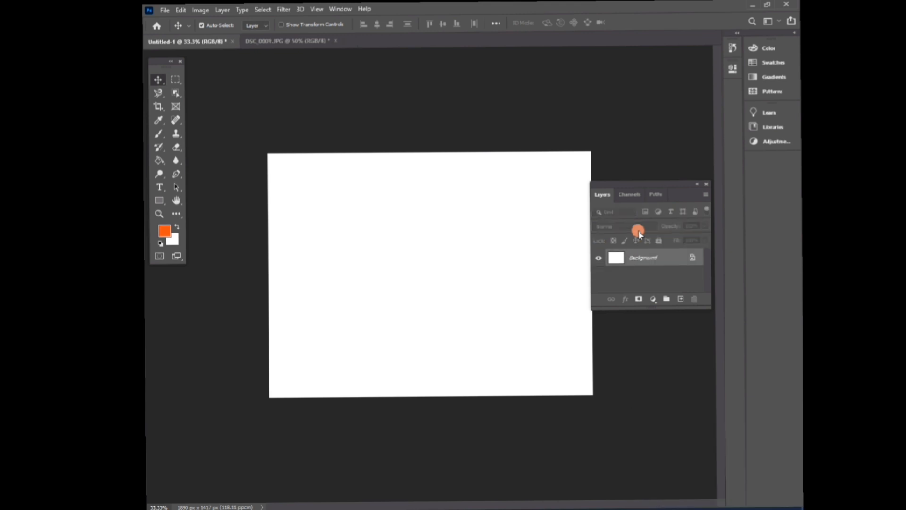
- Restore the deleted face group, then delete only the group while keeping its layers
key(ctrl+z)
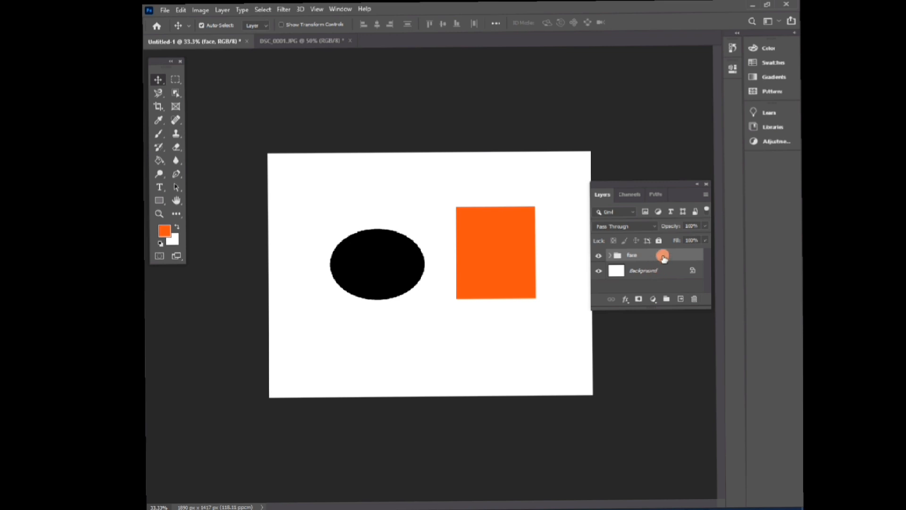
click(693, 299)
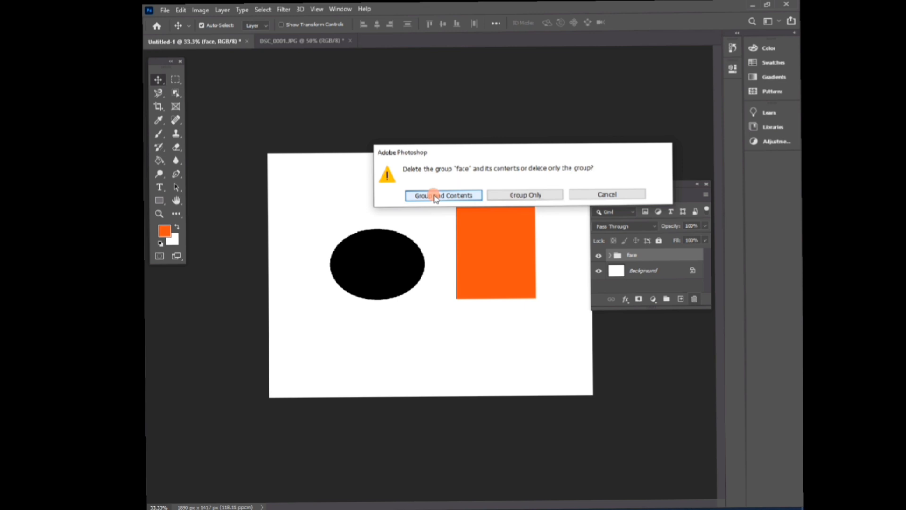
click(520, 196)
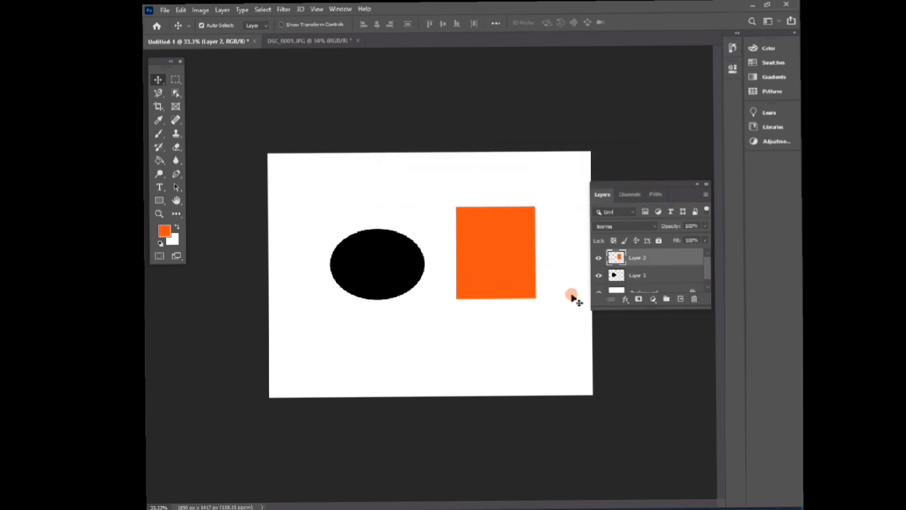
mouse_move(708, 266)
mouse_down()
mouse_move(706, 282)
mouse_move(706, 261)
mouse_up()
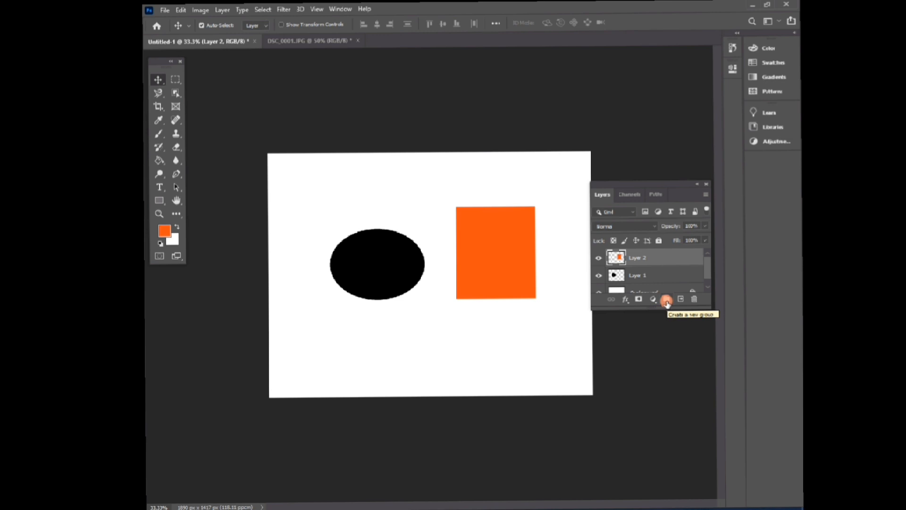
right_click(638, 262)
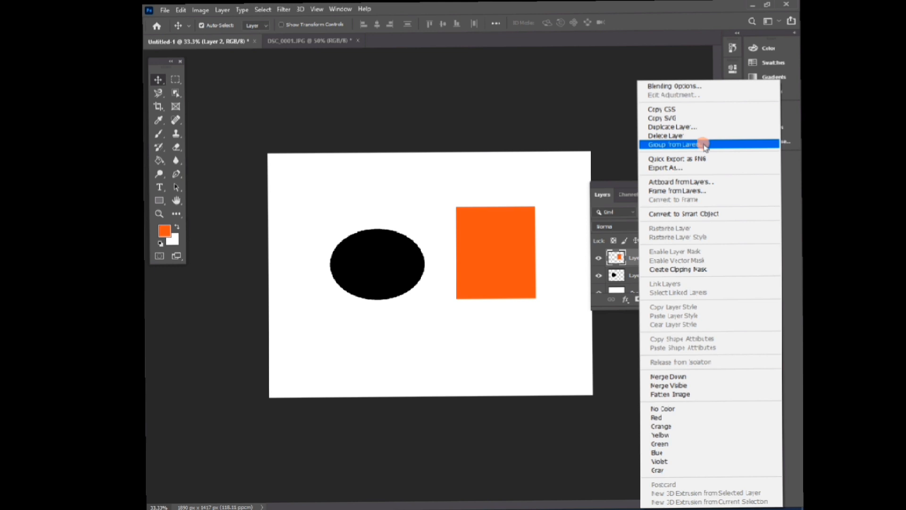
click(486, 187)
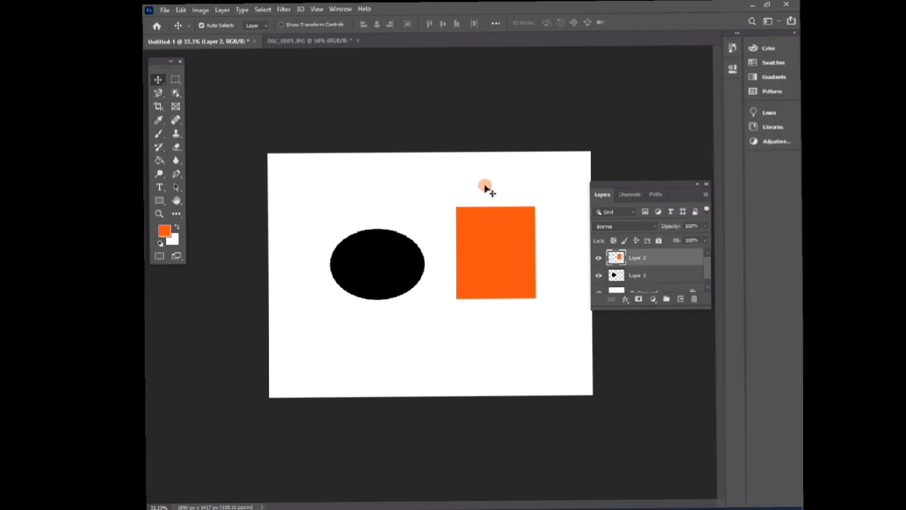